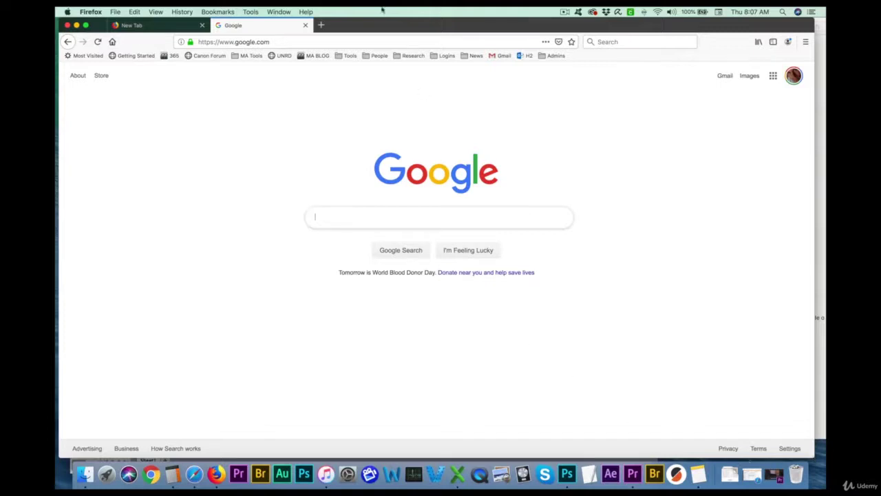
{"action": "left_click", "coordinate": [236, 41]}
{"action": "double_click", "coordinate": [237, 41]}
{"action": "double_click", "coordinate": [236, 42]}
{"action": "type", "text": "tinker"}
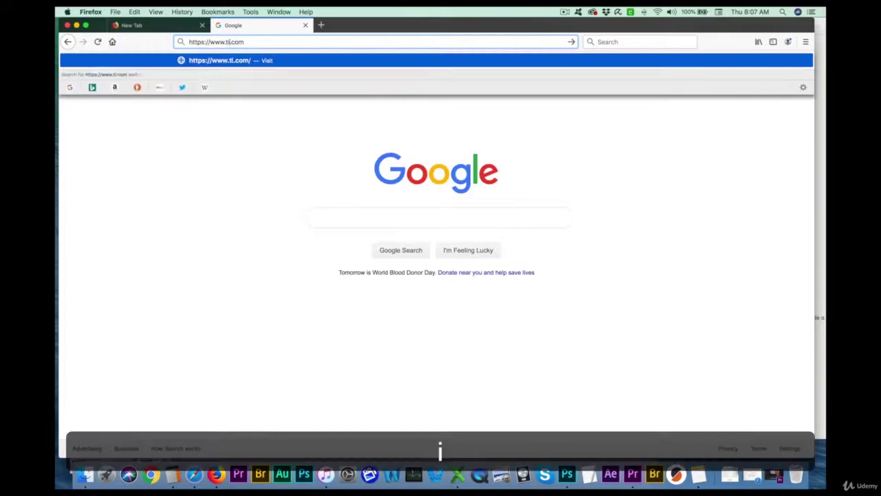
{"action": "type", "text": "cad"}
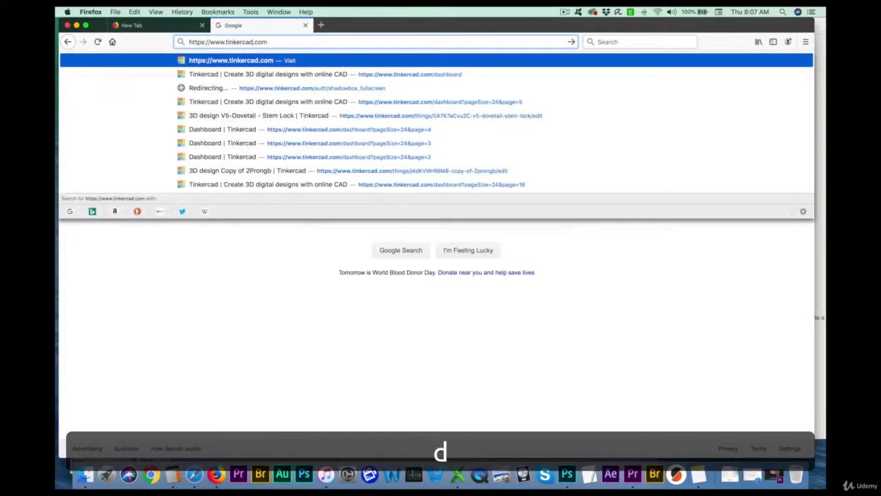
{"action": "key", "text": "Return"}
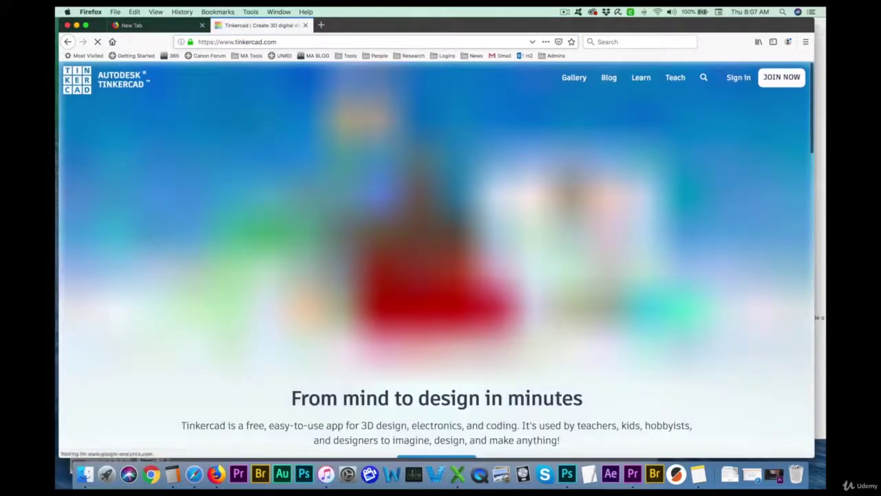
Step: Start joining as a new member and submit the birthday with United States as the country
{"action": "left_click", "coordinate": [781, 76]}
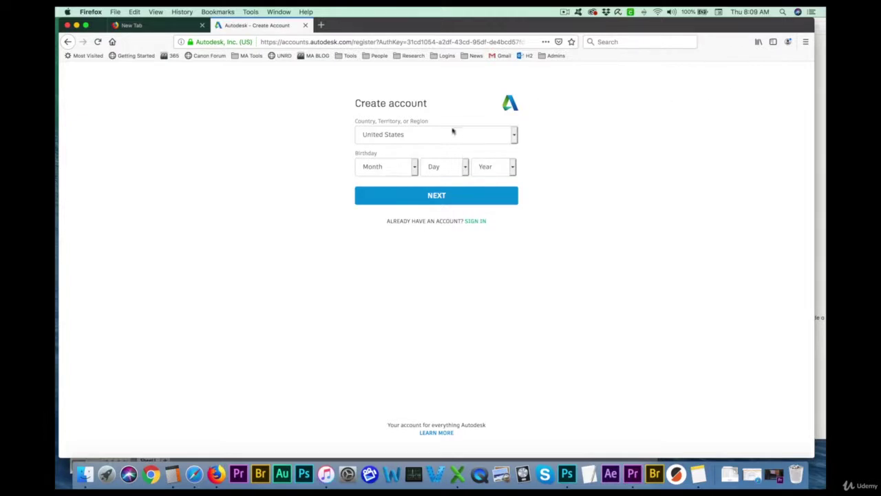
{"action": "left_click", "coordinate": [414, 170]}
{"action": "left_click", "coordinate": [408, 225]}
{"action": "left_click", "coordinate": [414, 195]}
Step: Create the account with the e-mail and account password, agreeing to the terms, and finish registration without saving the password in the browser
{"action": "left_click", "coordinate": [420, 132]}
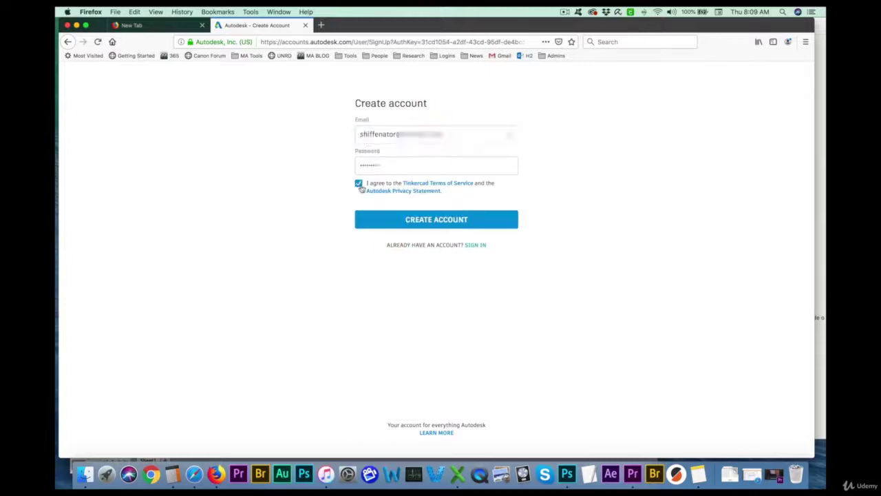
{"action": "left_click", "coordinate": [439, 223]}
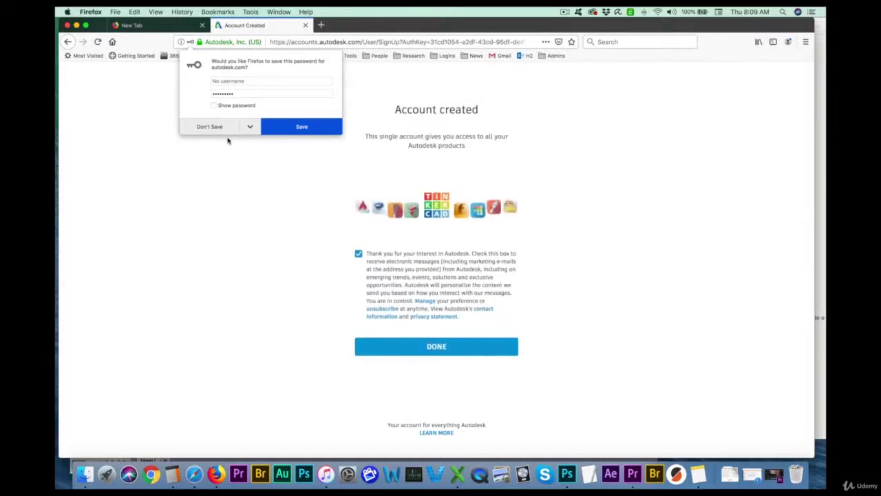
{"action": "left_click", "coordinate": [223, 129]}
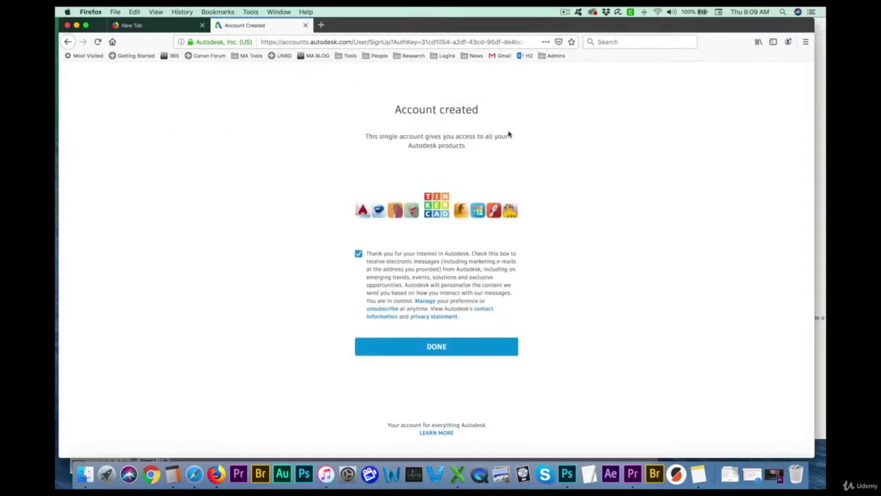
{"action": "left_click", "coordinate": [421, 347]}
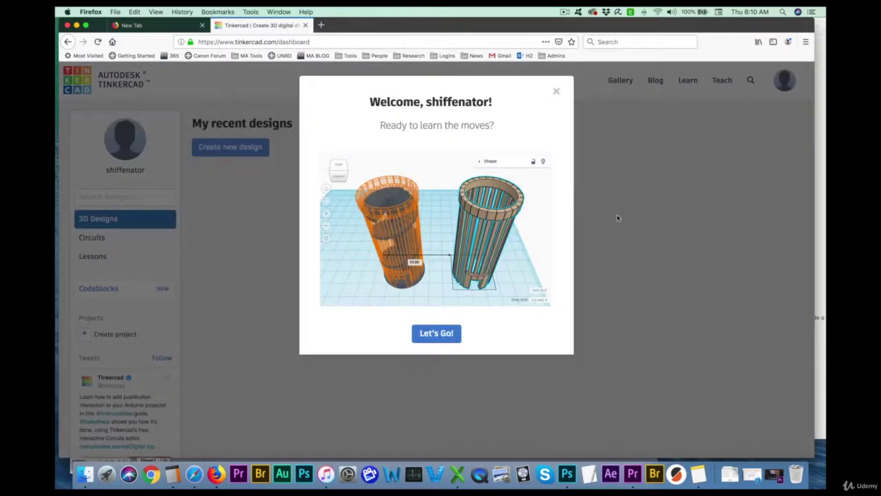
Step: Start the beginner tutorial and go through the Learning the Moves lesson to its final page
{"action": "left_click", "coordinate": [443, 340]}
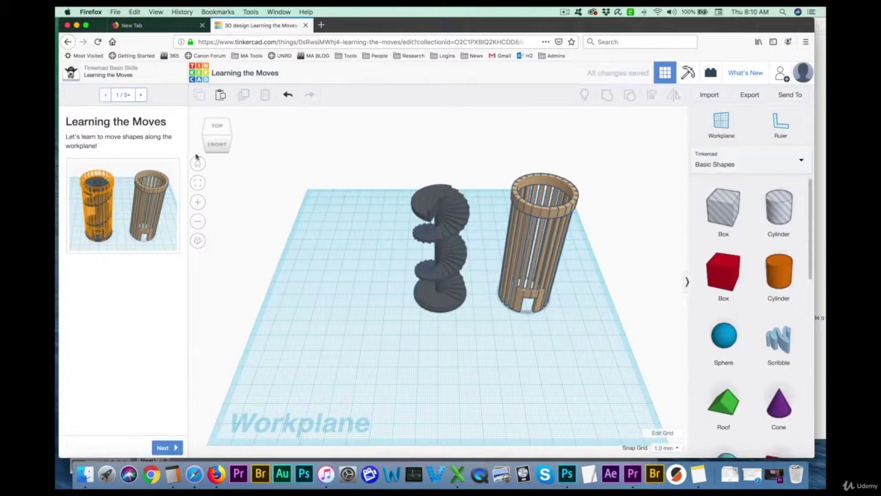
{"action": "left_click", "coordinate": [141, 96]}
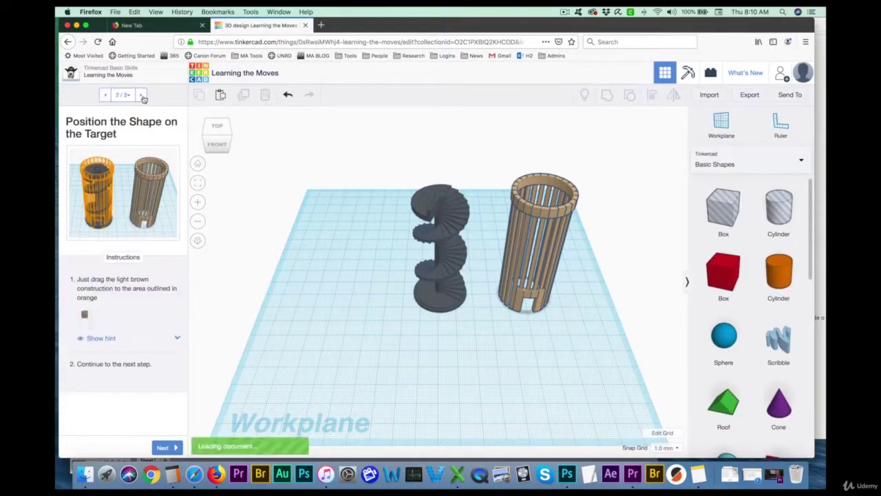
{"action": "left_click", "coordinate": [141, 96]}
{"action": "left_click", "coordinate": [141, 96]}
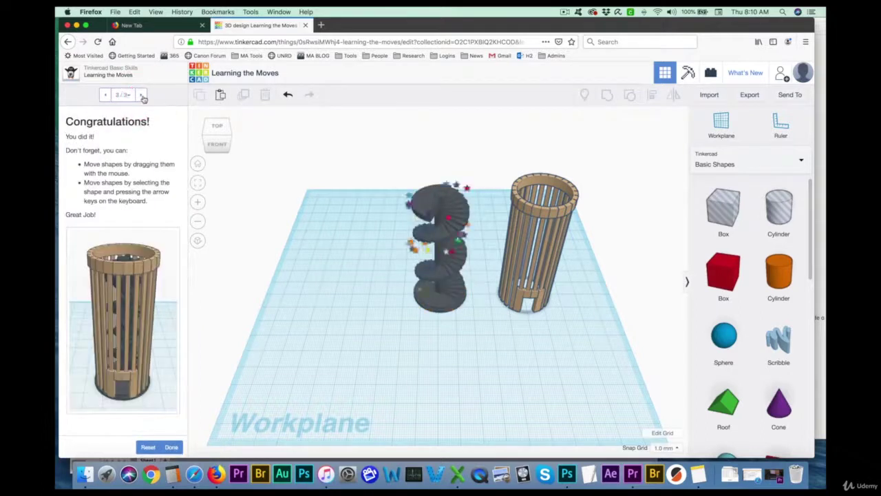
Step: Continue to the Camera Controls lesson and skip through to its final page
{"action": "left_click", "coordinate": [146, 217]}
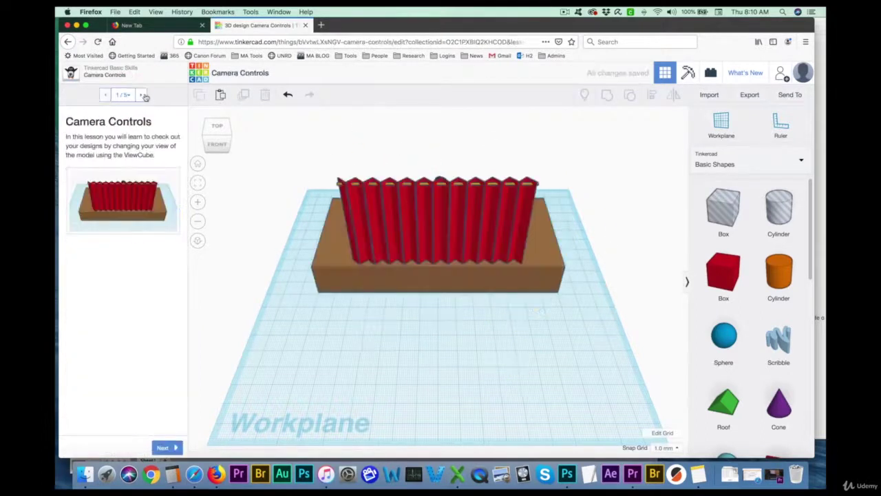
{"action": "left_click", "coordinate": [143, 96]}
{"action": "left_click", "coordinate": [144, 96]}
{"action": "left_click", "coordinate": [144, 96]}
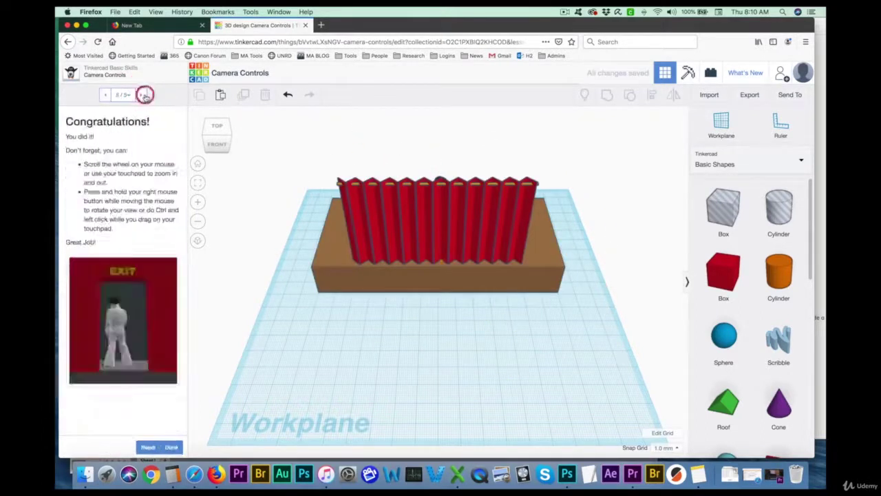
{"action": "left_click", "coordinate": [143, 96]}
Step: Leave the lessons for the dashboard and create a new 3D design
{"action": "left_click", "coordinate": [112, 69]}
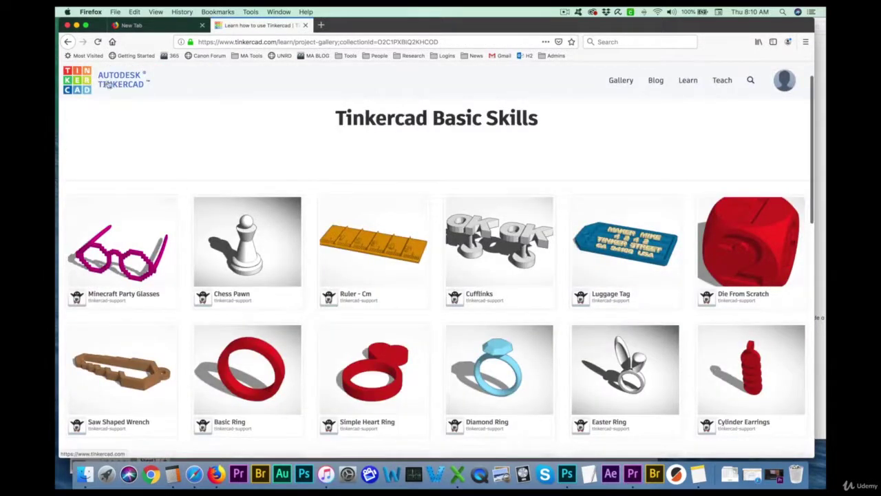
{"action": "left_click", "coordinate": [117, 84]}
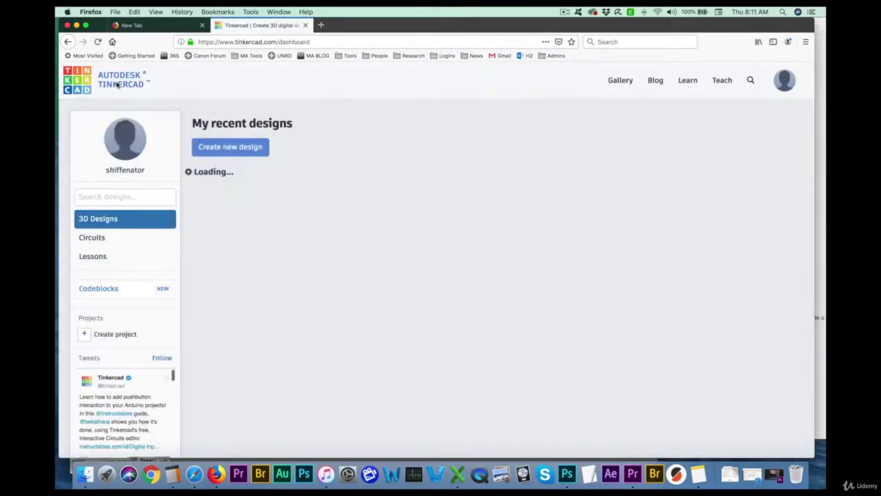
{"action": "left_click", "coordinate": [226, 152]}
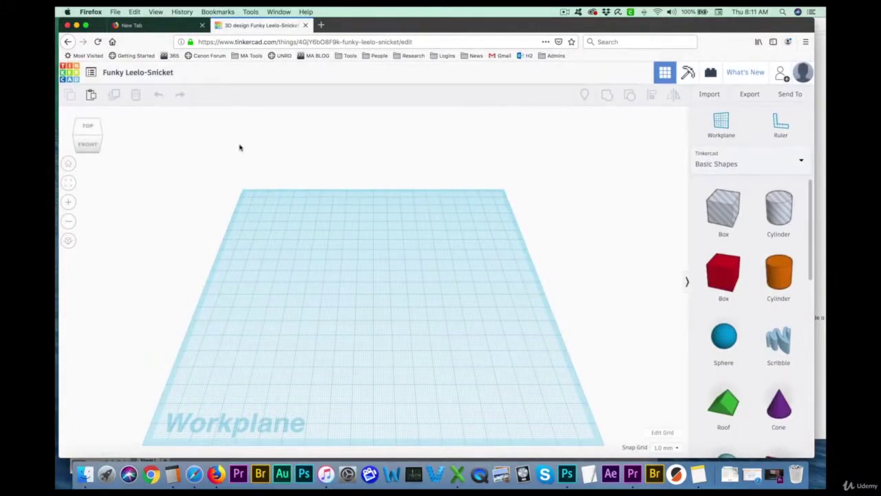
{"action": "scroll", "coordinate": [241, 147], "scroll_direction": "down", "scroll_amount": 3}
{"action": "scroll", "coordinate": [248, 147], "scroll_direction": "up", "scroll_amount": 2}
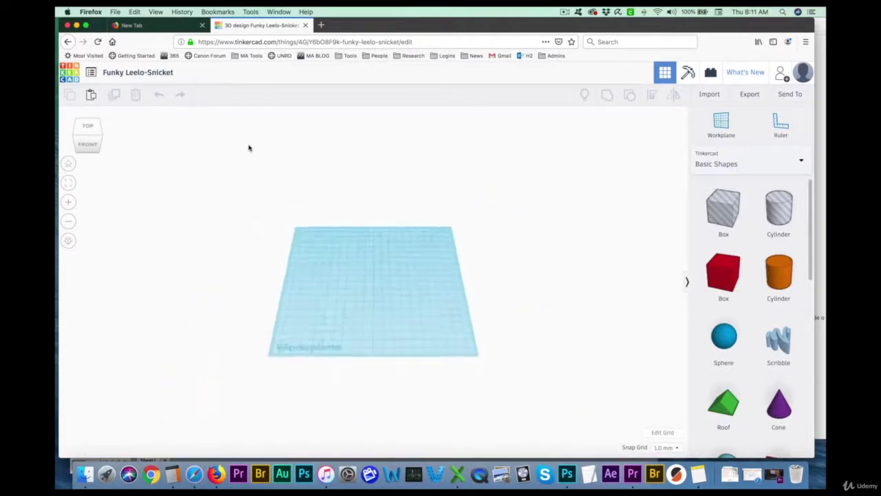
{"action": "scroll", "coordinate": [249, 147], "scroll_direction": "up", "scroll_amount": 2}
{"action": "scroll", "coordinate": [249, 147], "scroll_direction": "down", "scroll_amount": 3}
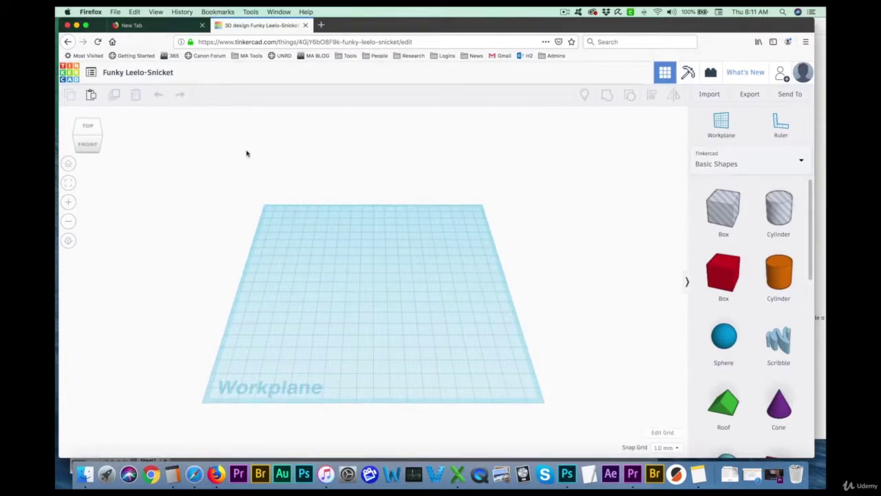
{"action": "scroll", "coordinate": [247, 149], "scroll_direction": "up", "scroll_amount": 5}
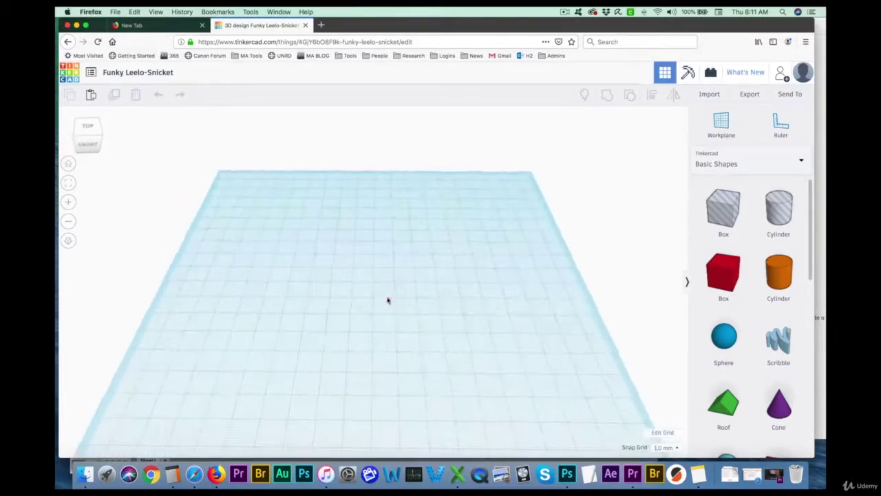
Step: Rename the design as Navigation-1
{"action": "left_click", "coordinate": [148, 73]}
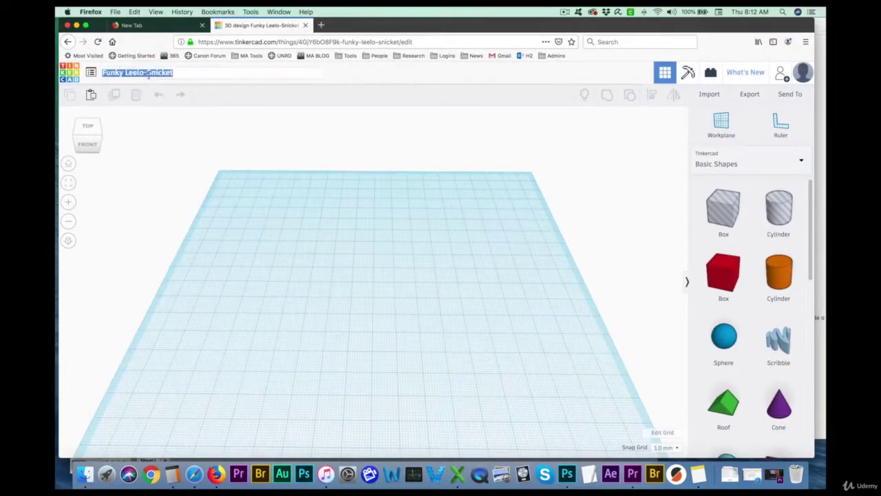
{"action": "key", "text": "shift"}
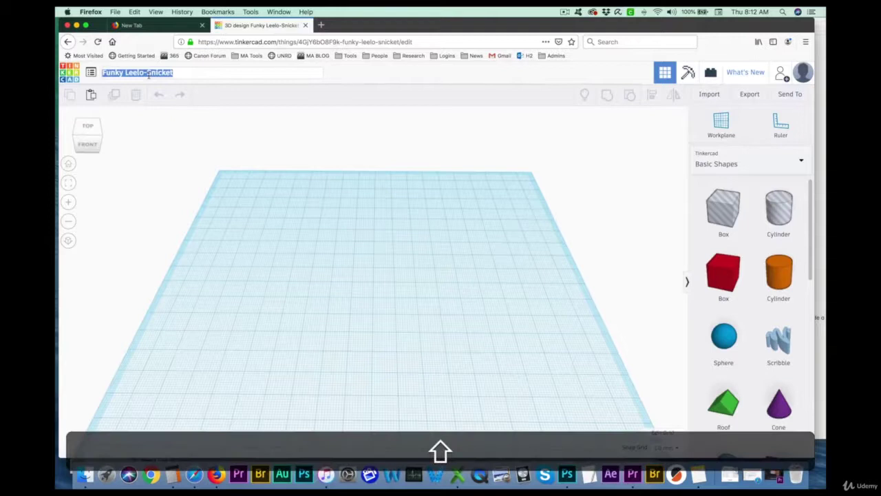
{"action": "type", "text": "Navig"}
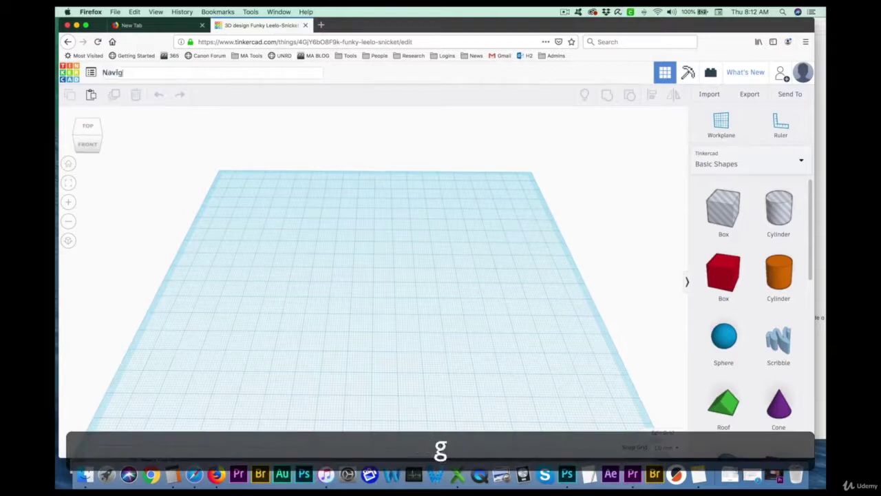
{"action": "type", "text": "ation-1"}
{"action": "key", "text": "Return"}
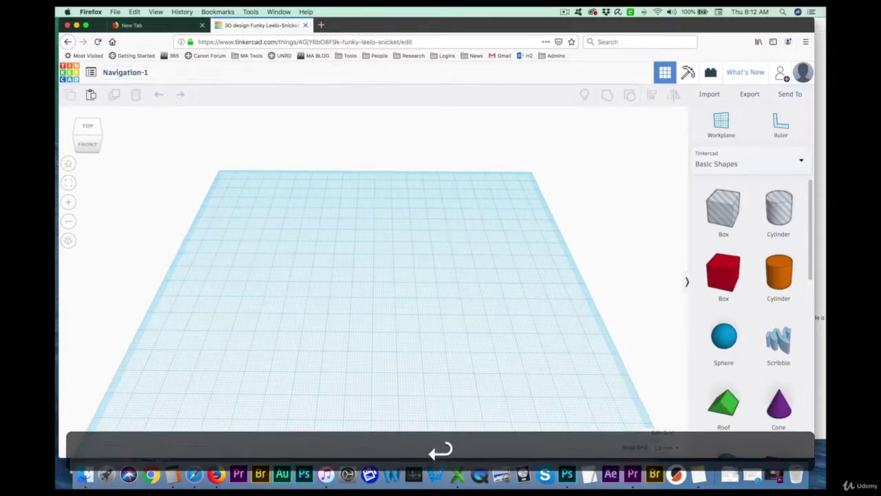
Step: Examine the empty workplane from above, both its grid up close and its full extent from a distance
{"action": "scroll", "coordinate": [377, 295], "scroll_direction": "down", "scroll_amount": 3}
{"action": "right_click_drag", "start_coordinate": [377, 295], "coordinate": [380, 319]}
{"action": "left_click", "coordinate": [381, 318]}
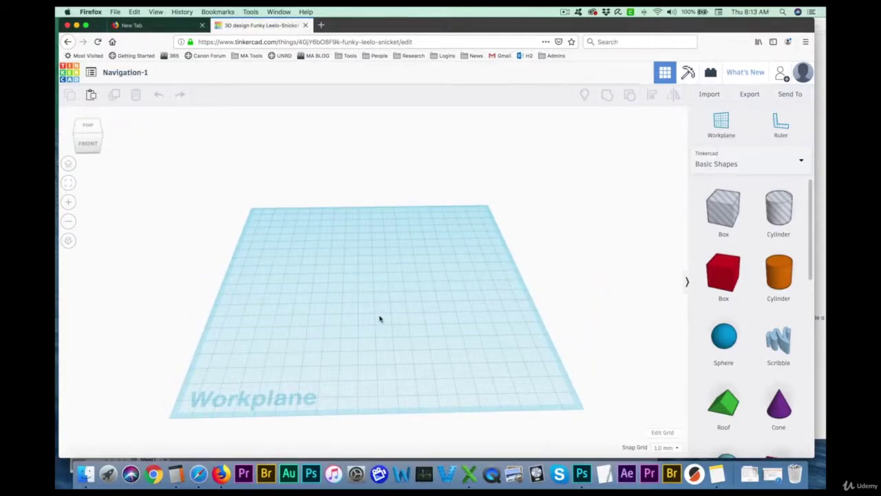
{"action": "right_click_drag", "start_coordinate": [407, 315], "coordinate": [403, 364]}
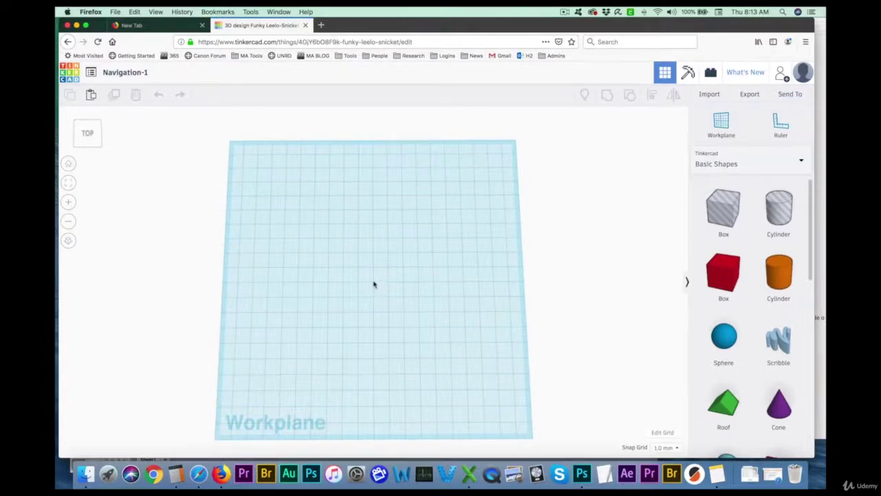
{"action": "scroll", "coordinate": [374, 285], "scroll_direction": "up", "scroll_amount": 10}
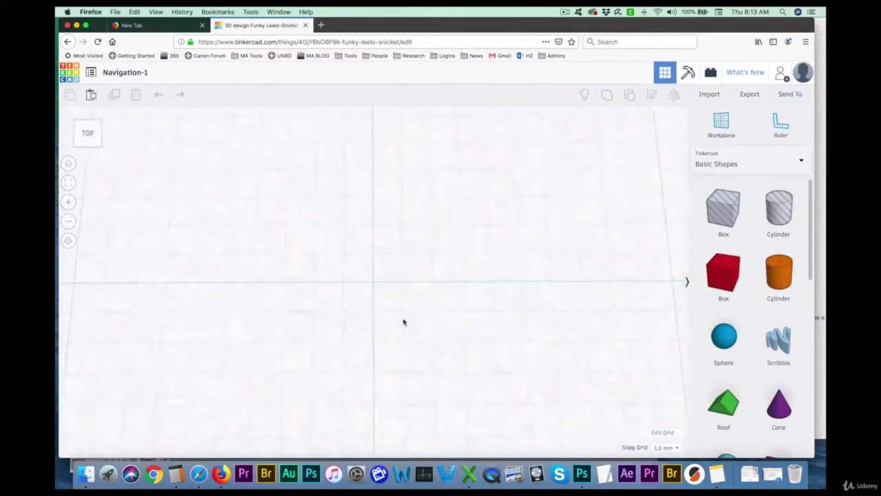
{"action": "scroll", "coordinate": [386, 302], "scroll_direction": "down", "scroll_amount": 10}
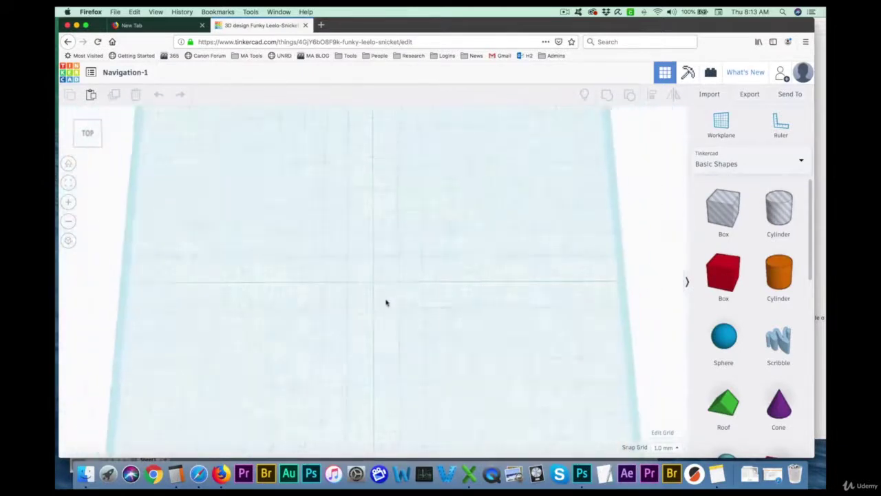
{"action": "scroll", "coordinate": [380, 335], "scroll_direction": "up", "scroll_amount": 5}
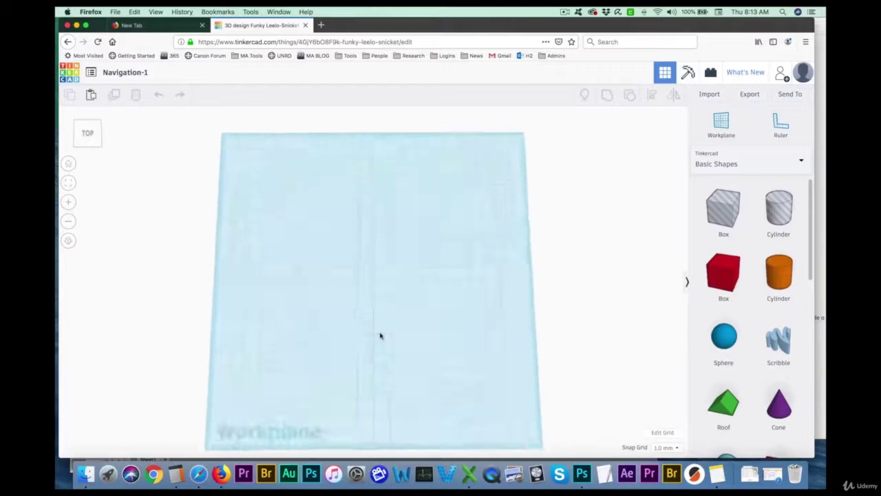
{"action": "scroll", "coordinate": [380, 336], "scroll_direction": "down", "scroll_amount": 2}
{"action": "scroll", "coordinate": [379, 335], "scroll_direction": "up", "scroll_amount": 4}
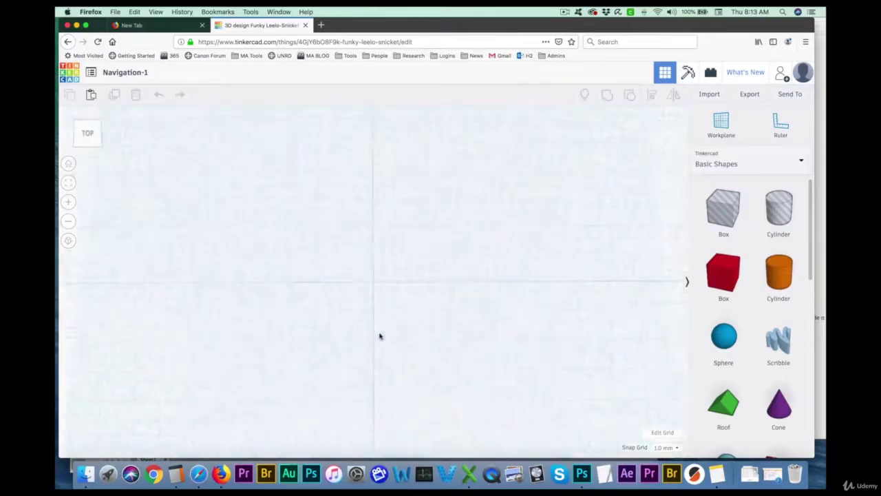
{"action": "scroll", "coordinate": [379, 335], "scroll_direction": "down", "scroll_amount": 8}
{"action": "scroll", "coordinate": [380, 335], "scroll_direction": "up", "scroll_amount": 4}
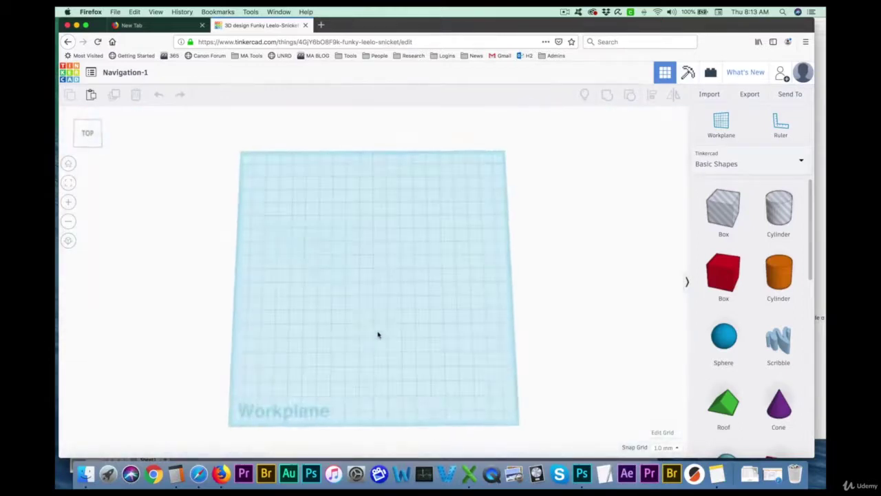
Step: Examine the whole empty workplane from several tilted angles, from steep to low
{"action": "left_click_drag", "start_coordinate": [355, 298], "coordinate": [457, 197]}
{"action": "right_click_drag", "start_coordinate": [374, 280], "coordinate": [382, 239]}
{"action": "mouse_move", "coordinate": [442, 344]}
{"action": "right_mouse_down"}
{"action": "mouse_move", "coordinate": [366, 338]}
{"action": "mouse_move", "coordinate": [467, 335]}
{"action": "mouse_move", "coordinate": [457, 354]}
{"action": "right_mouse_up"}
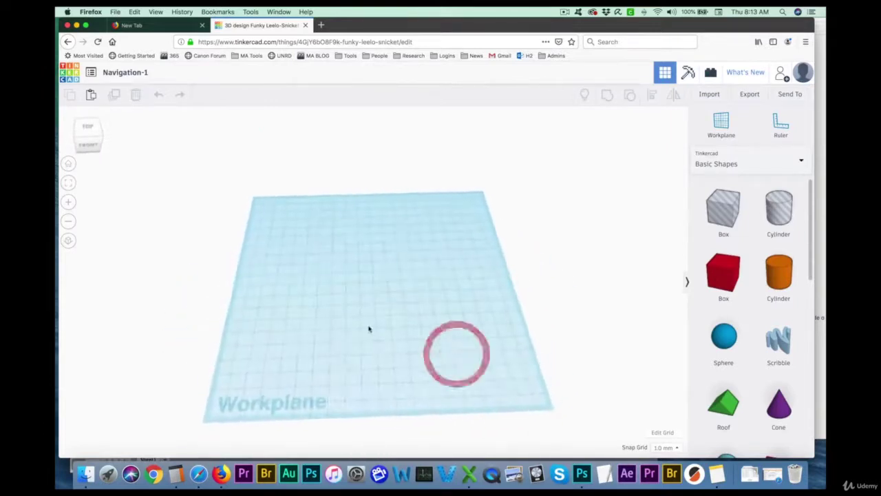
{"action": "scroll", "coordinate": [367, 328], "scroll_direction": "down", "scroll_amount": 5}
{"action": "scroll", "coordinate": [370, 329], "scroll_direction": "up", "scroll_amount": 5}
{"action": "right_click_drag", "start_coordinate": [370, 329], "coordinate": [402, 314]}
{"action": "right_click_drag", "start_coordinate": [419, 372], "coordinate": [428, 273]}
{"action": "right_click_drag", "start_coordinate": [426, 324], "coordinate": [420, 388]}
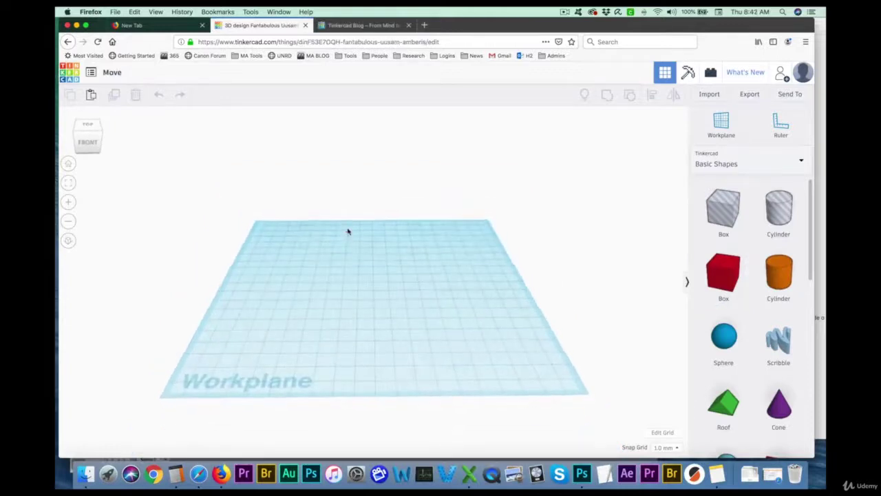
Step: Place a solid red Box near the middle of the workplane
{"action": "scroll", "coordinate": [347, 232], "scroll_direction": "up", "scroll_amount": 2}
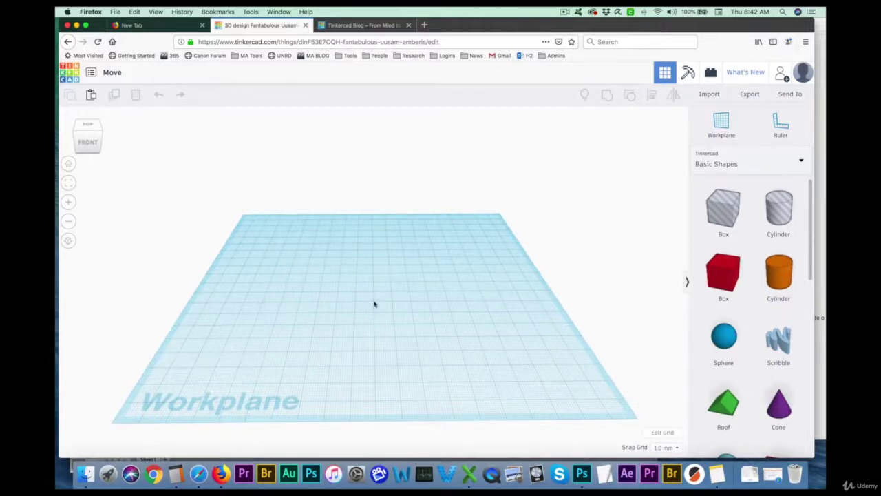
{"action": "right_click_drag", "start_coordinate": [375, 304], "coordinate": [373, 321]}
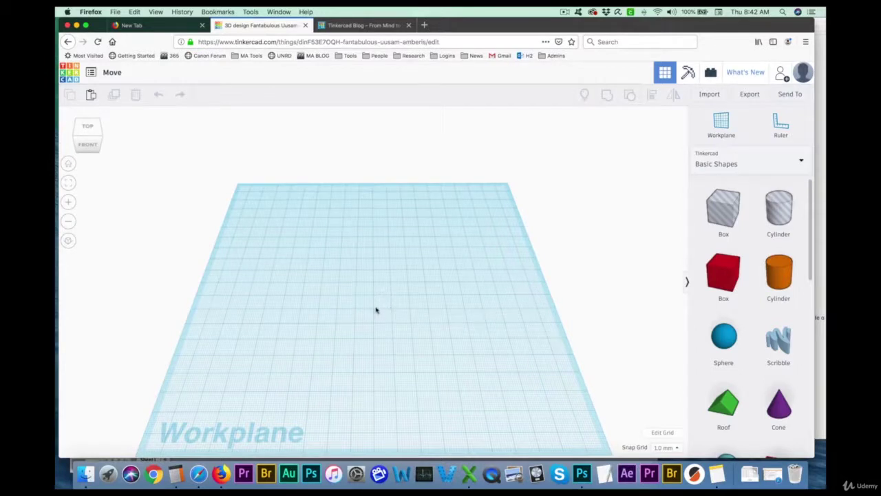
{"action": "scroll", "coordinate": [376, 310], "scroll_direction": "up", "scroll_amount": 5}
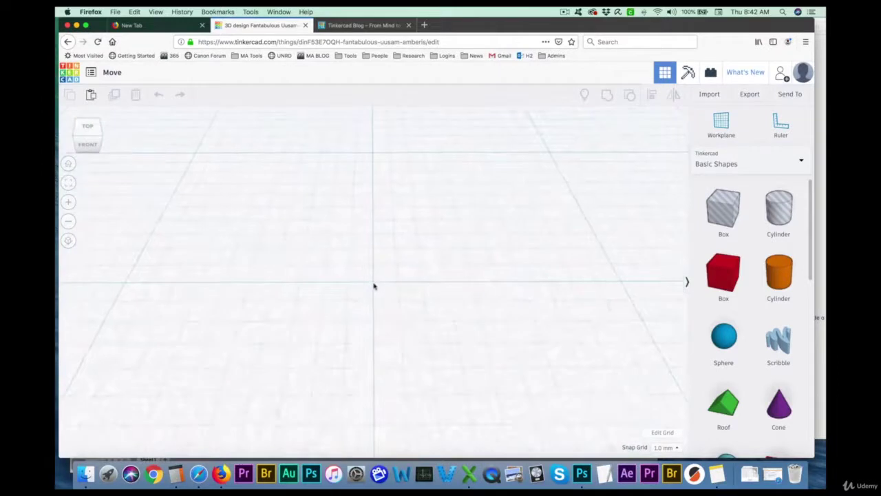
{"action": "scroll", "coordinate": [380, 268], "scroll_direction": "up", "scroll_amount": 5}
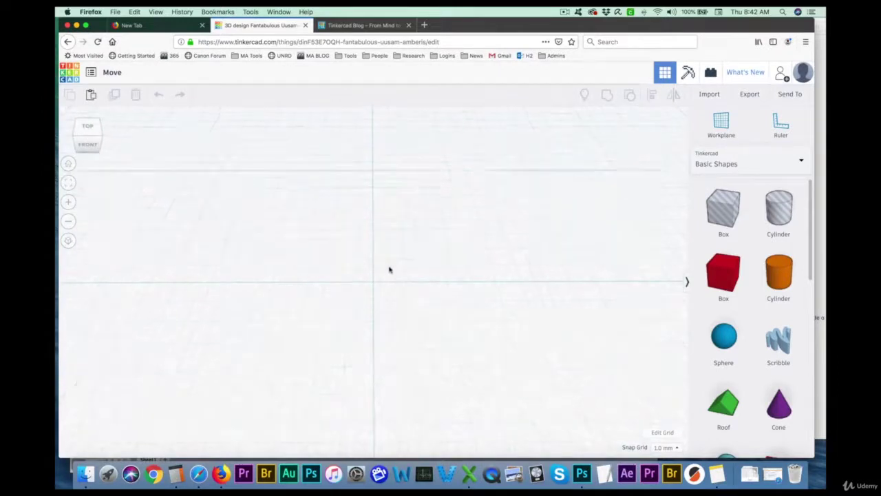
{"action": "scroll", "coordinate": [389, 270], "scroll_direction": "down", "scroll_amount": 10}
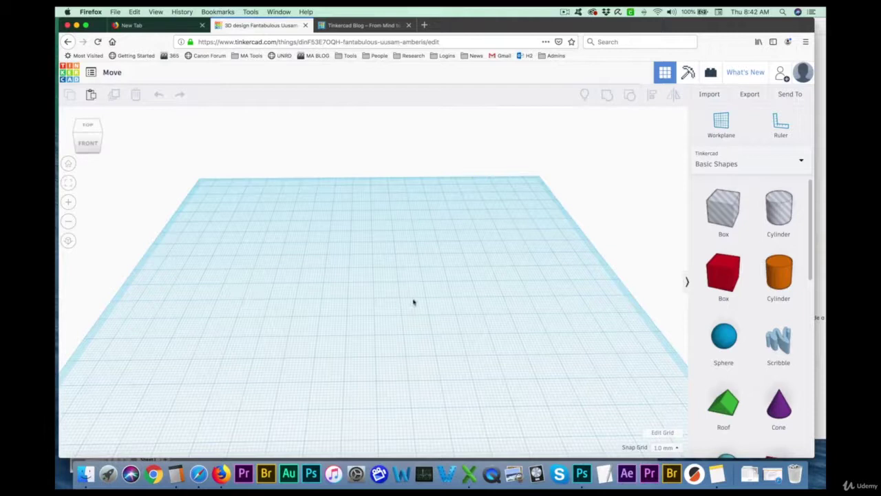
{"action": "left_click_drag", "start_coordinate": [716, 278], "coordinate": [394, 274]}
{"action": "scroll", "coordinate": [394, 274], "scroll_direction": "down", "scroll_amount": 5}
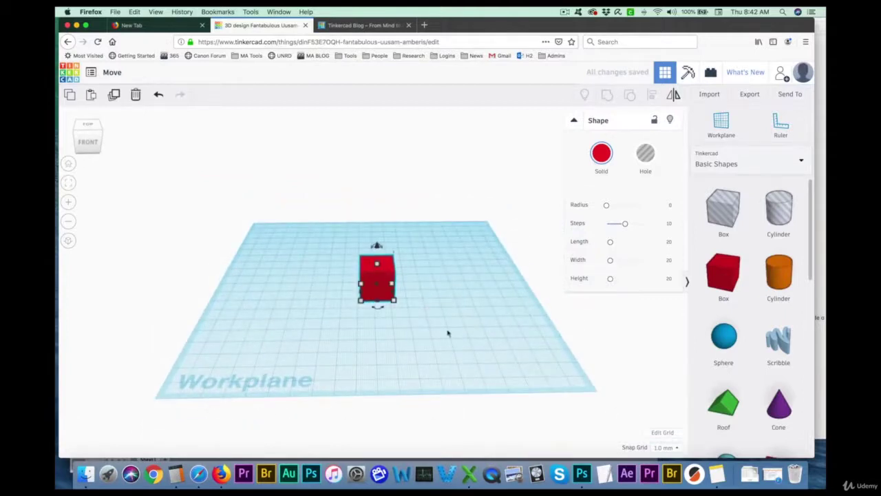
Step: Move the red box around the workplane, finishing with a shift of about 33 mm toward the back and 3 mm left
{"action": "left_click_drag", "start_coordinate": [383, 285], "coordinate": [383, 303]}
{"action": "left_click_drag", "start_coordinate": [375, 259], "coordinate": [352, 271]}
{"action": "left_click", "coordinate": [479, 275]}
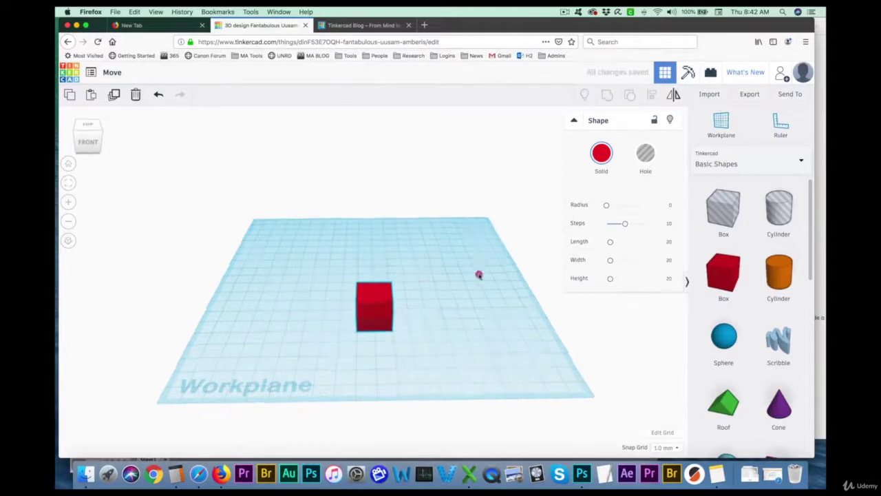
{"action": "right_click_drag", "start_coordinate": [479, 275], "coordinate": [476, 293]}
{"action": "left_click", "coordinate": [374, 281]}
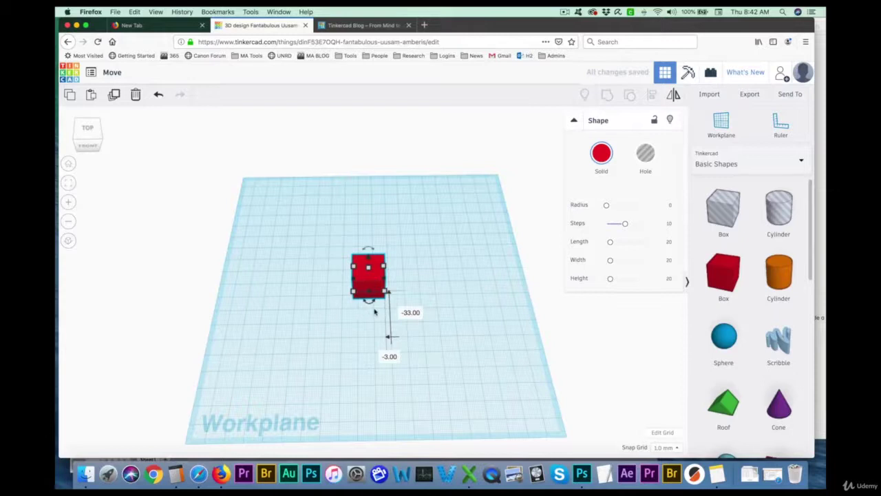
Step: Frame the selected box up close and collapse its shape inspector, leaving the snap grid at 1.0 mm
{"action": "key", "text": "f"}
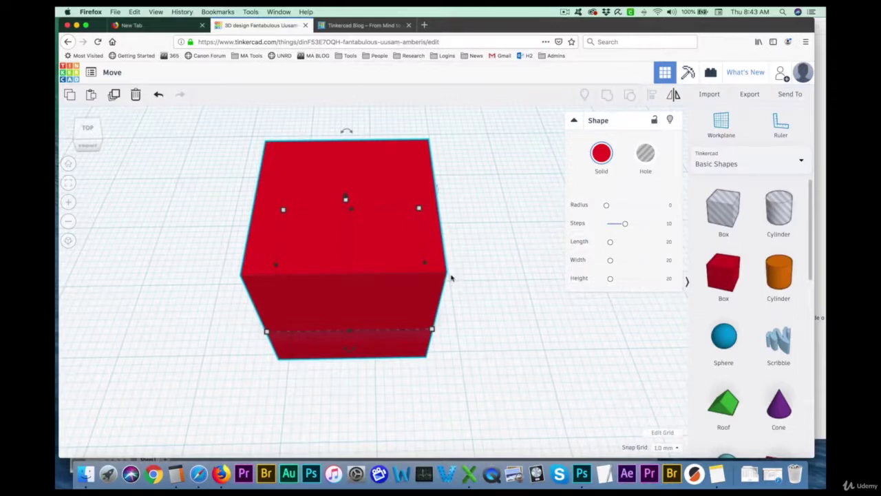
{"action": "scroll", "coordinate": [451, 278], "scroll_direction": "down", "scroll_amount": 2}
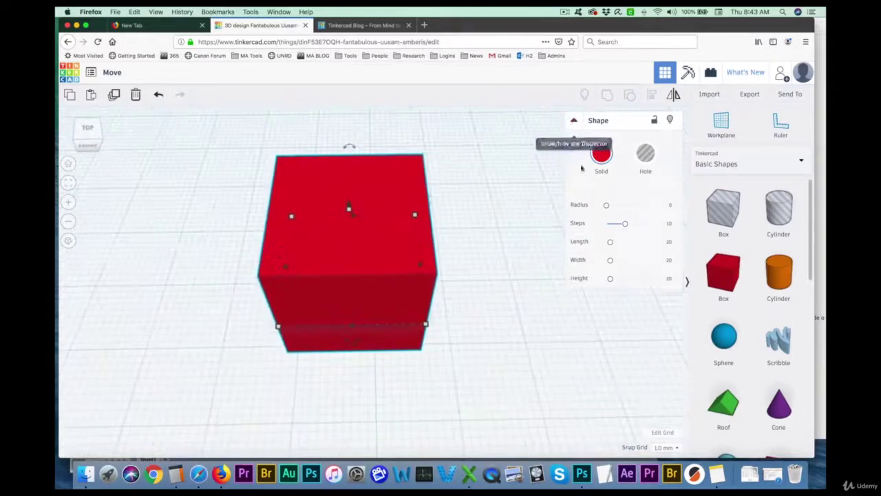
{"action": "left_click", "coordinate": [574, 120]}
{"action": "left_click", "coordinate": [666, 447]}
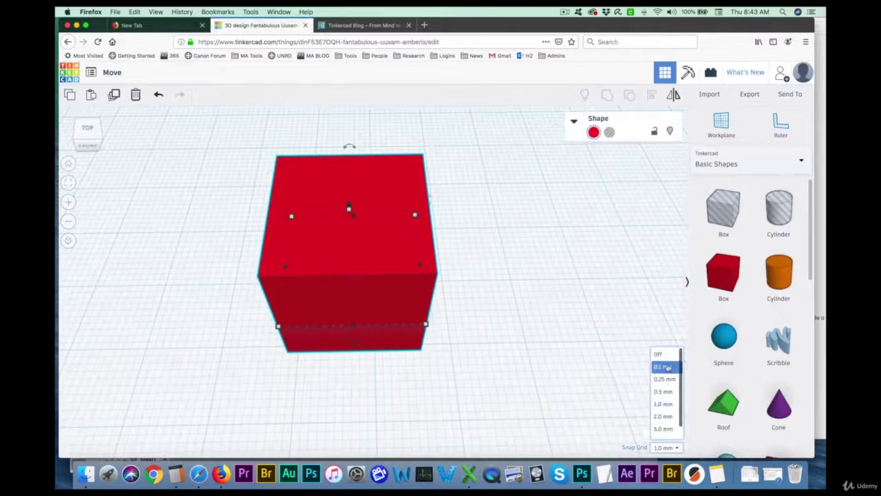
{"action": "left_click", "coordinate": [603, 345]}
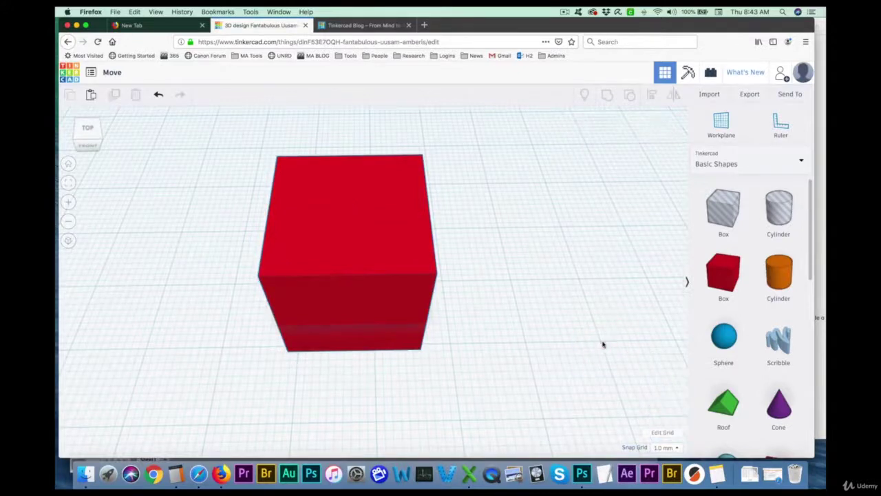
Step: Raise the red box vertically and shift it about 50 mm to the right across the workplane
{"action": "right_click_drag", "start_coordinate": [561, 311], "coordinate": [453, 280]}
{"action": "left_click", "coordinate": [379, 271]}
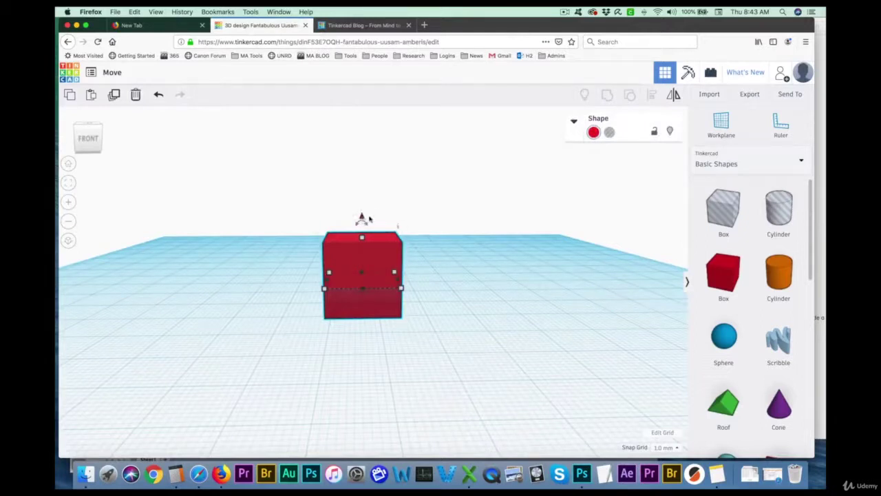
{"action": "left_click_drag", "start_coordinate": [361, 219], "coordinate": [362, 187]}
{"action": "left_click_drag", "start_coordinate": [365, 239], "coordinate": [416, 251]}
{"action": "right_click_drag", "start_coordinate": [480, 244], "coordinate": [478, 305]}
{"action": "left_click_drag", "start_coordinate": [399, 285], "coordinate": [620, 270]}
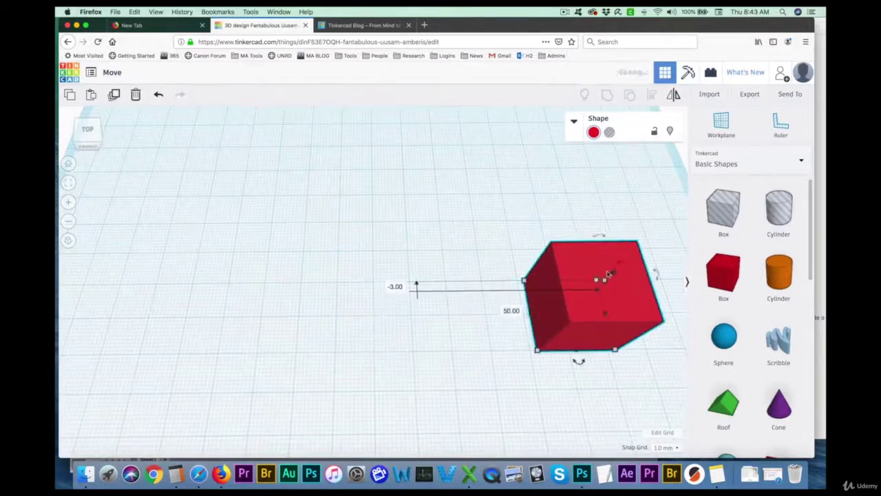
Step: Focus the view on the box and move it about 45 mm to the right along the workplane
{"action": "right_click_drag", "start_coordinate": [387, 317], "coordinate": [558, 248]}
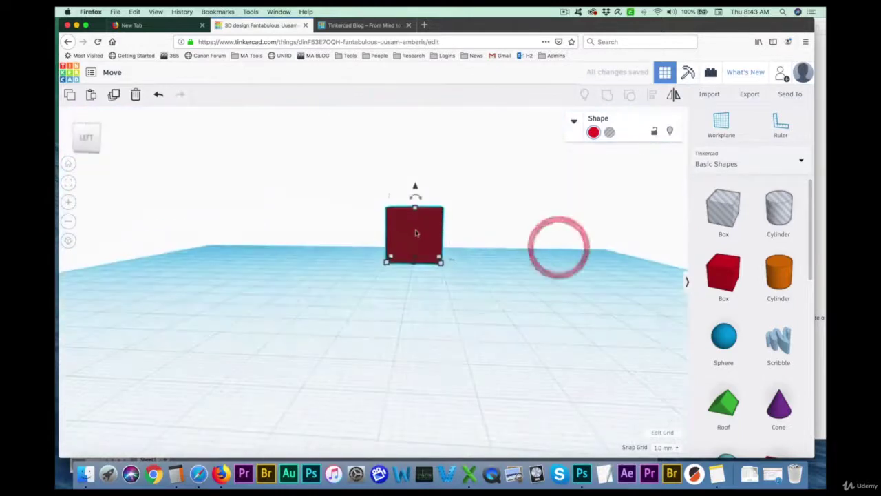
{"action": "key", "text": "f"}
{"action": "scroll", "coordinate": [375, 275], "scroll_direction": "down", "scroll_amount": 2}
{"action": "right_click_drag", "start_coordinate": [382, 264], "coordinate": [407, 315]}
{"action": "left_click_drag", "start_coordinate": [251, 279], "coordinate": [432, 277]}
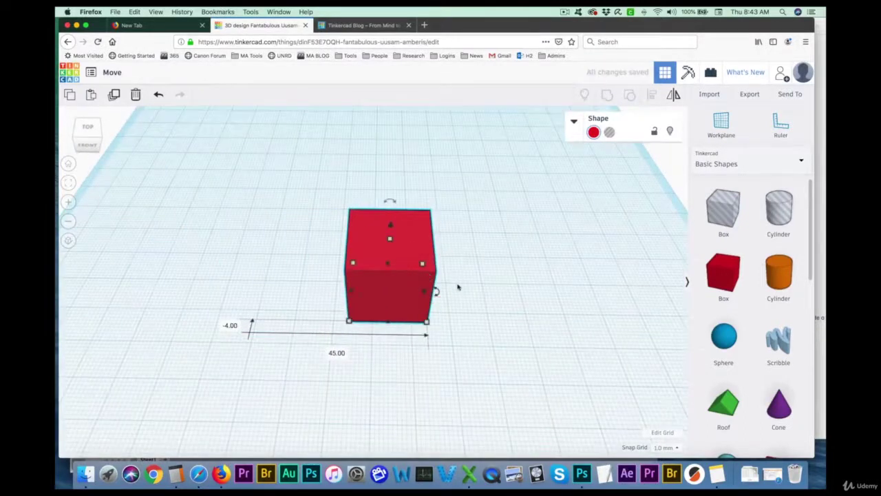
{"action": "scroll", "coordinate": [458, 287], "scroll_direction": "down", "scroll_amount": 3}
{"action": "mouse_move", "coordinate": [458, 287]}
{"action": "right_mouse_down"}
{"action": "mouse_move", "coordinate": [453, 305]}
{"action": "mouse_move", "coordinate": [451, 298]}
{"action": "right_mouse_up"}
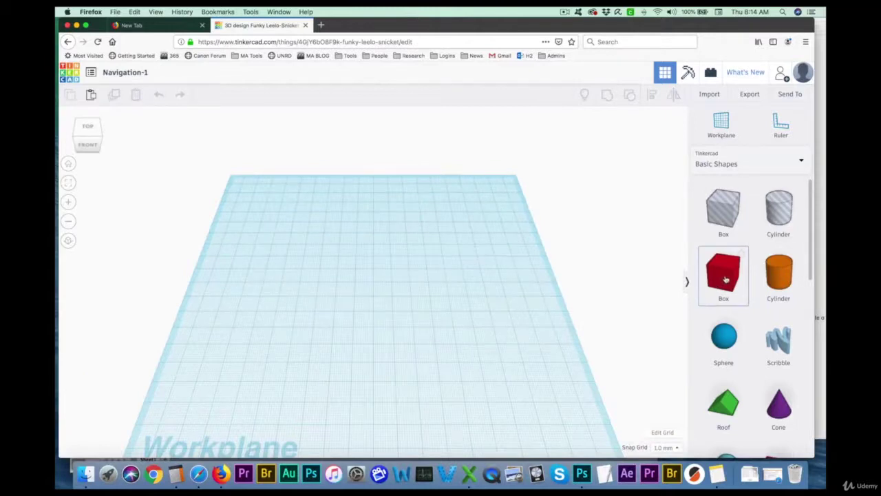
Step: Add a red Box to the centre of the Navigation-1 workplane with radius 0 and steps 11
{"action": "left_click_drag", "start_coordinate": [712, 279], "coordinate": [375, 305]}
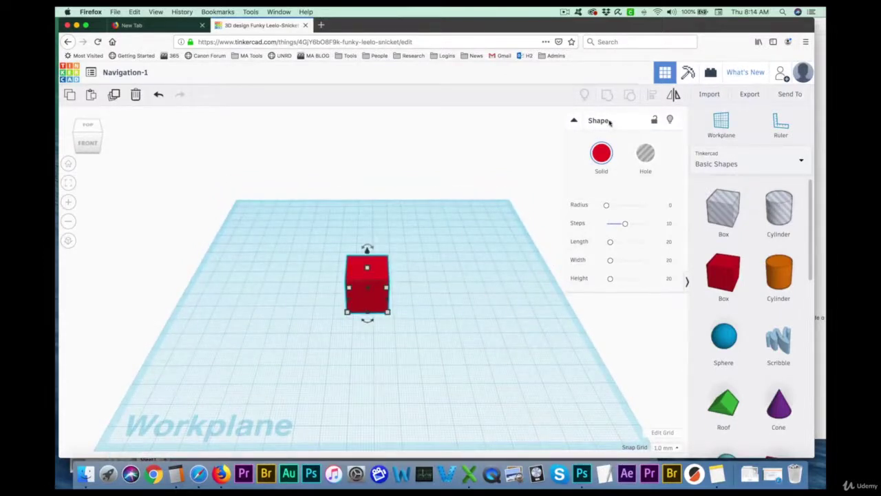
{"action": "left_click_drag", "start_coordinate": [607, 204], "coordinate": [580, 206]}
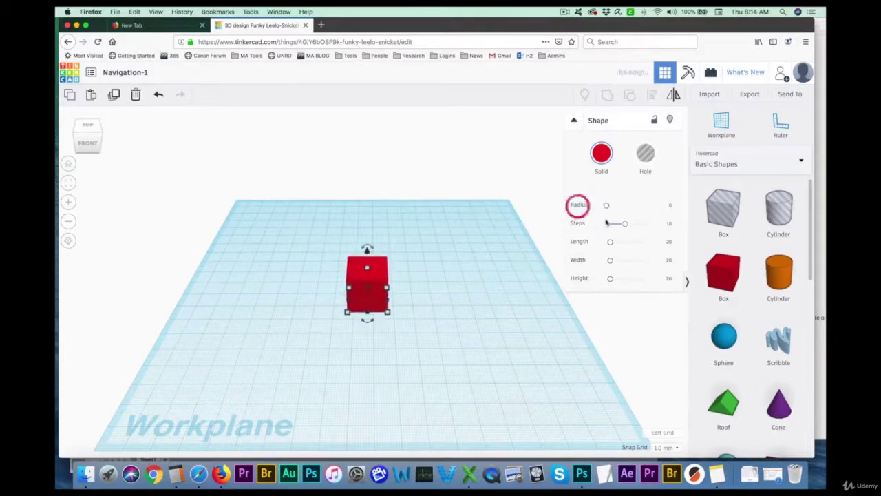
{"action": "mouse_move", "coordinate": [624, 225]}
{"action": "left_mouse_down"}
{"action": "mouse_move", "coordinate": [645, 225]}
{"action": "mouse_move", "coordinate": [628, 223]}
{"action": "left_mouse_up"}
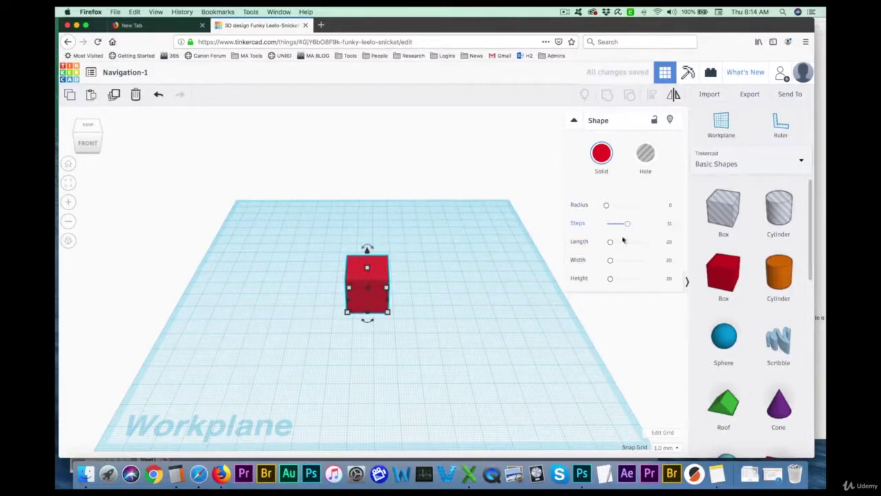
Step: Resize the box to length 56.39, width 58.69 and height 5.84
{"action": "left_click_drag", "start_coordinate": [610, 242], "coordinate": [464, 307]}
{"action": "right_click_drag", "start_coordinate": [464, 307], "coordinate": [493, 263]}
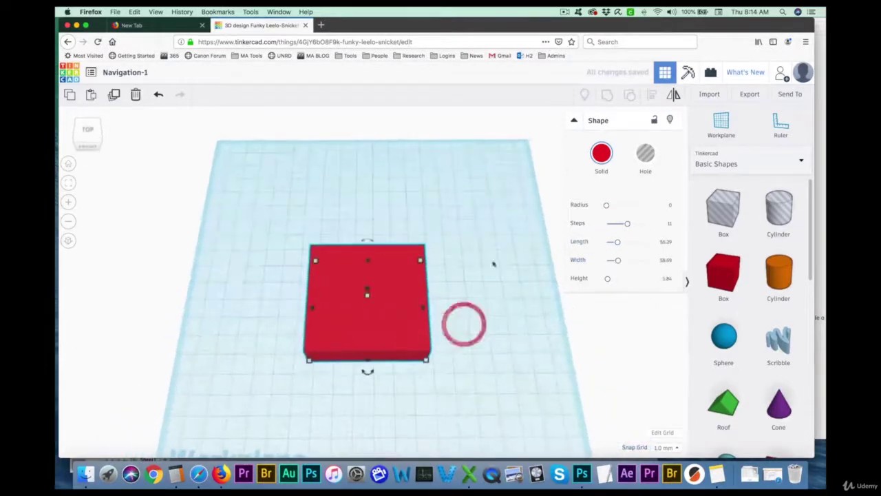
{"action": "left_click", "coordinate": [439, 229]}
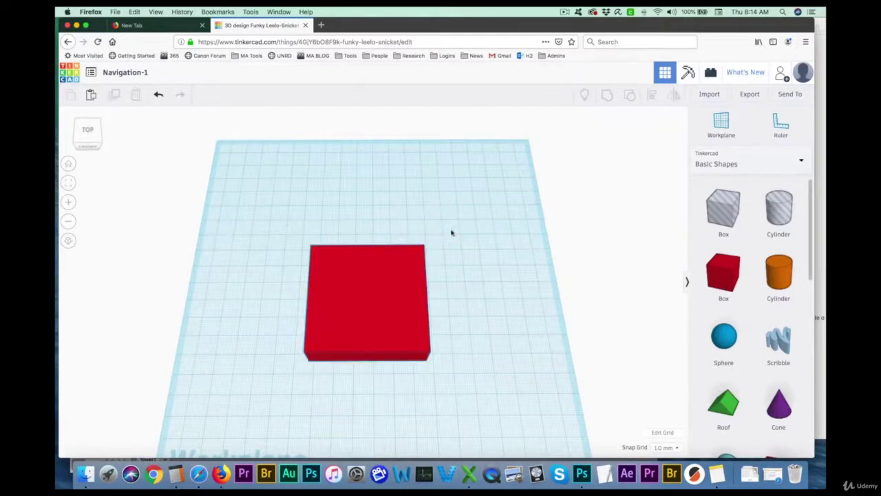
Step: Deselect and reselect the box, and check its length and width at a base corner
{"action": "left_click", "coordinate": [417, 262]}
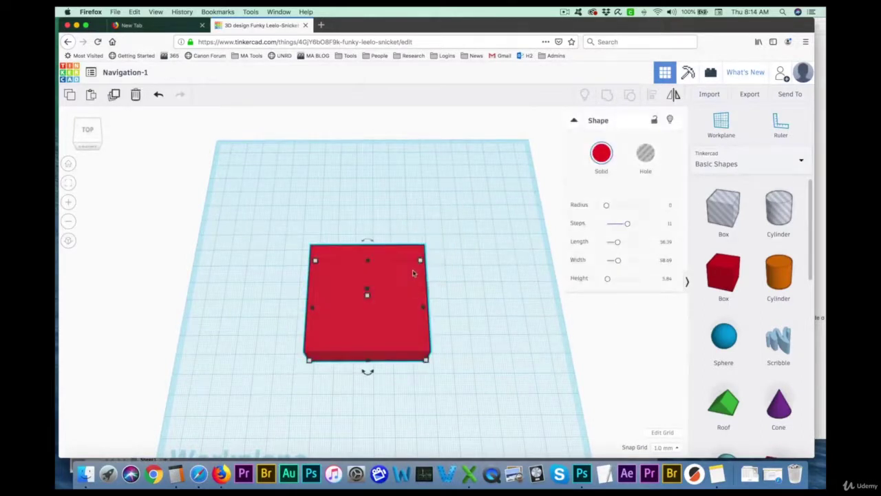
{"action": "left_click", "coordinate": [379, 214]}
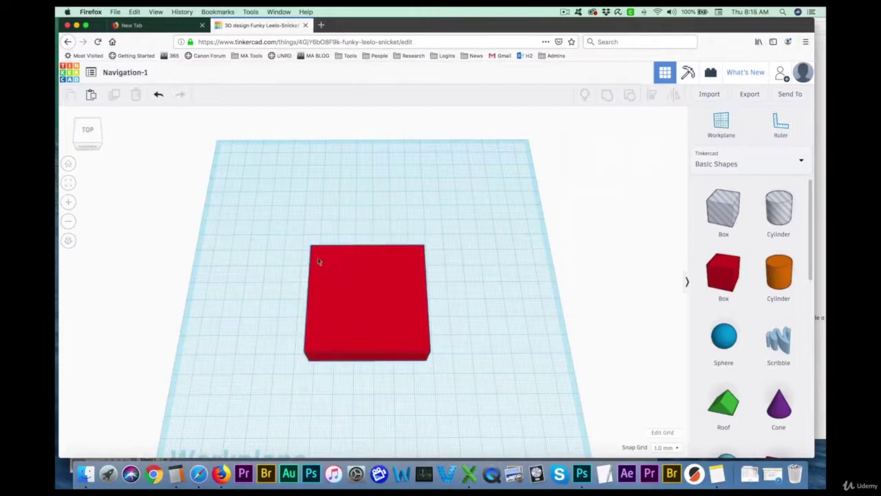
{"action": "left_click", "coordinate": [400, 276]}
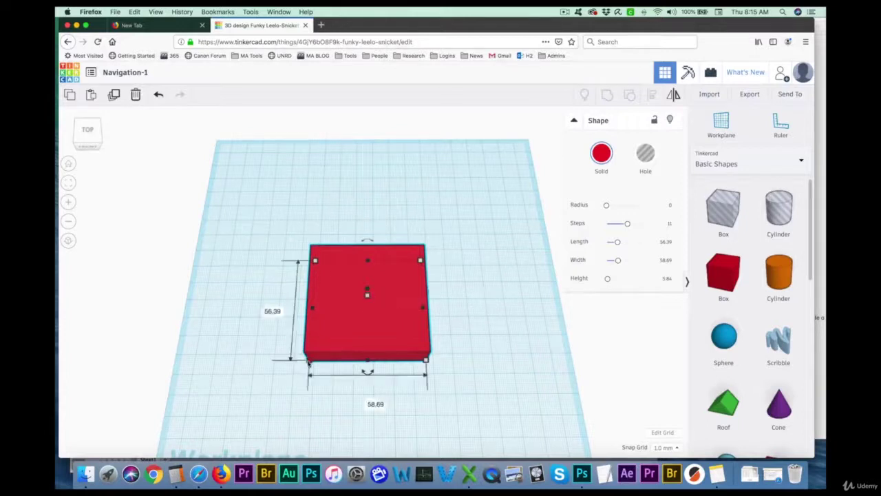
Step: Stretch the box upward to a height of 17 mm
{"action": "right_click_drag", "start_coordinate": [464, 291], "coordinate": [464, 269]}
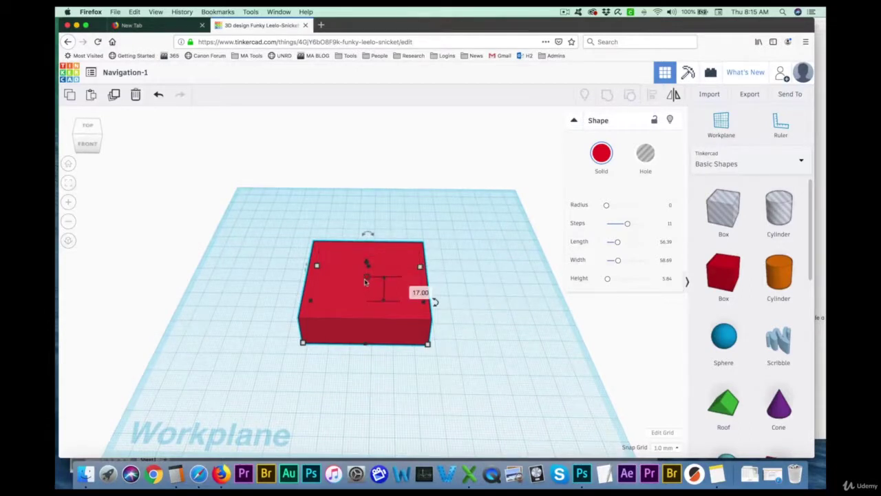
{"action": "right_click_drag", "start_coordinate": [362, 367], "coordinate": [366, 344]}
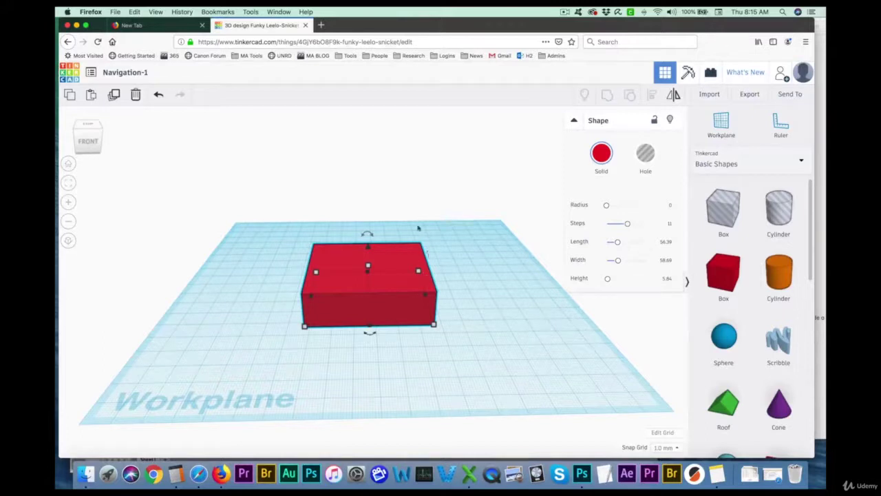
{"action": "right_click_drag", "start_coordinate": [456, 306], "coordinate": [472, 328]}
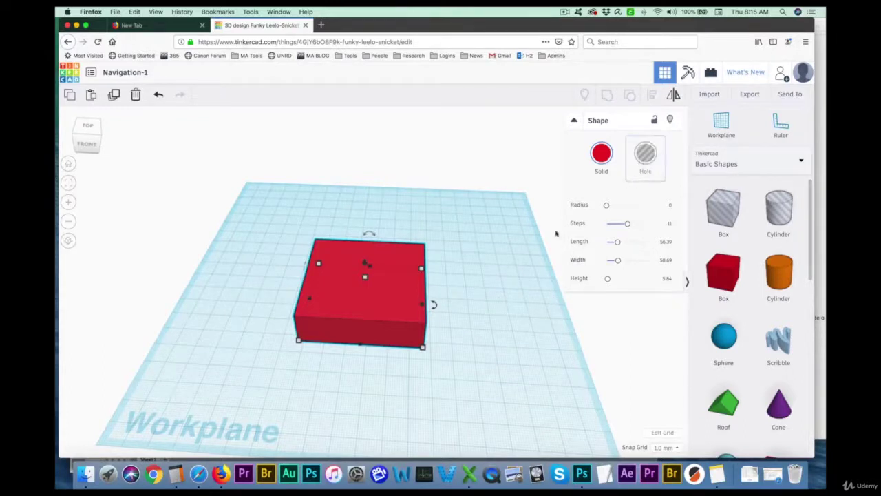
Step: Switch the box back and forth between hole and solid, ending with solid
{"action": "left_click", "coordinate": [644, 160]}
{"action": "scroll", "coordinate": [375, 309], "scroll_direction": "up", "scroll_amount": 5}
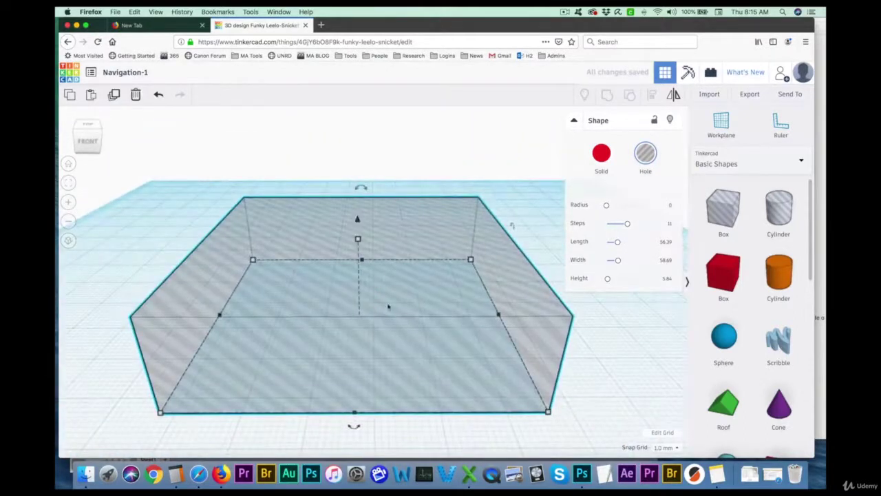
{"action": "scroll", "coordinate": [389, 307], "scroll_direction": "down", "scroll_amount": 3}
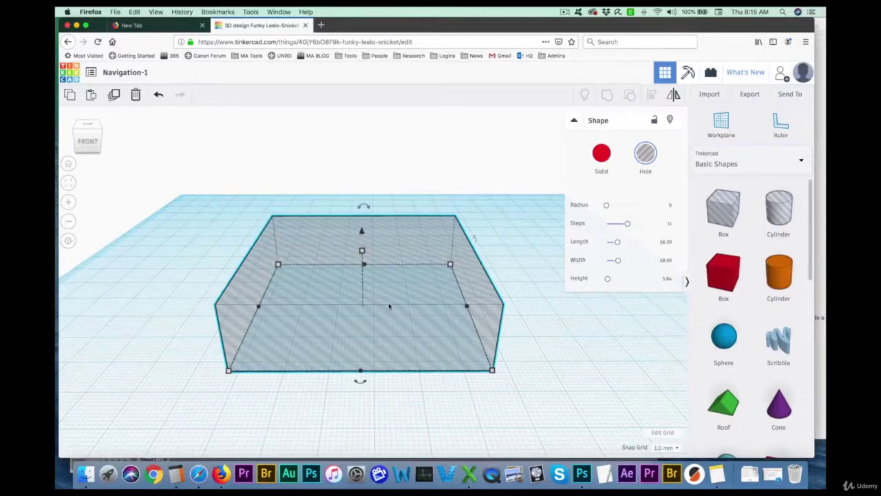
{"action": "left_click", "coordinate": [598, 162]}
{"action": "left_click", "coordinate": [641, 158]}
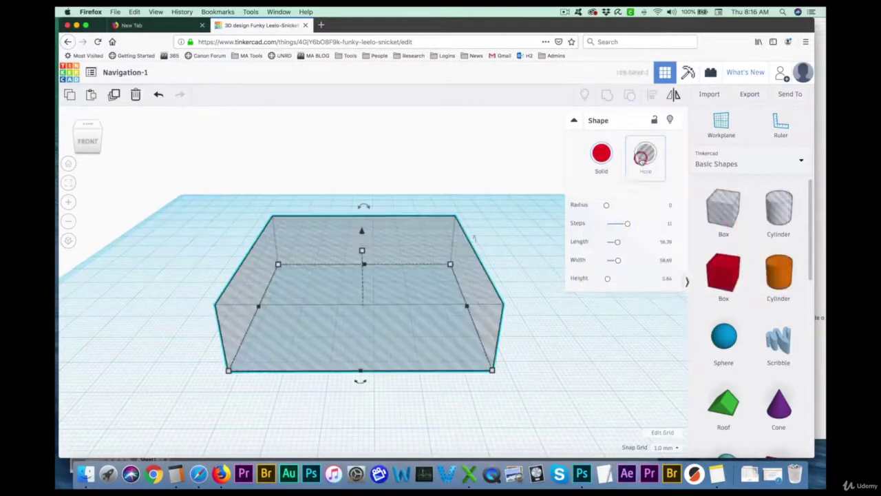
{"action": "left_click", "coordinate": [600, 156]}
{"action": "left_click", "coordinate": [641, 156]}
{"action": "left_click", "coordinate": [601, 153]}
{"action": "left_click", "coordinate": [506, 208]}
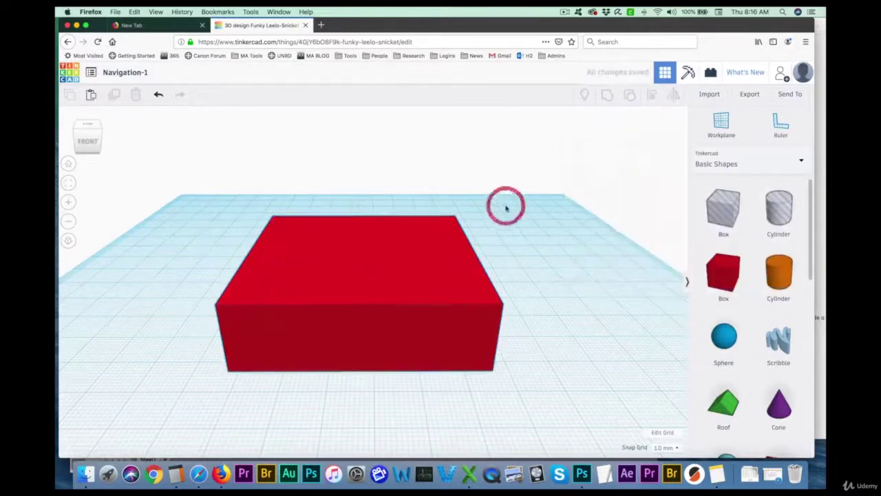
Step: Stretch the box's length to about 67.2 mm by moving its back edge
{"action": "left_click", "coordinate": [441, 257]}
{"action": "right_click_drag", "start_coordinate": [521, 250], "coordinate": [517, 266]}
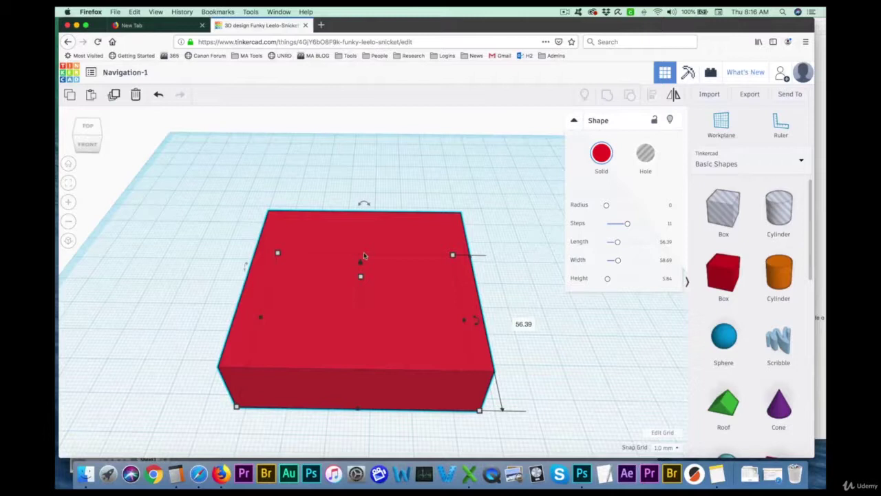
{"action": "left_click_drag", "start_coordinate": [362, 260], "coordinate": [472, 239]}
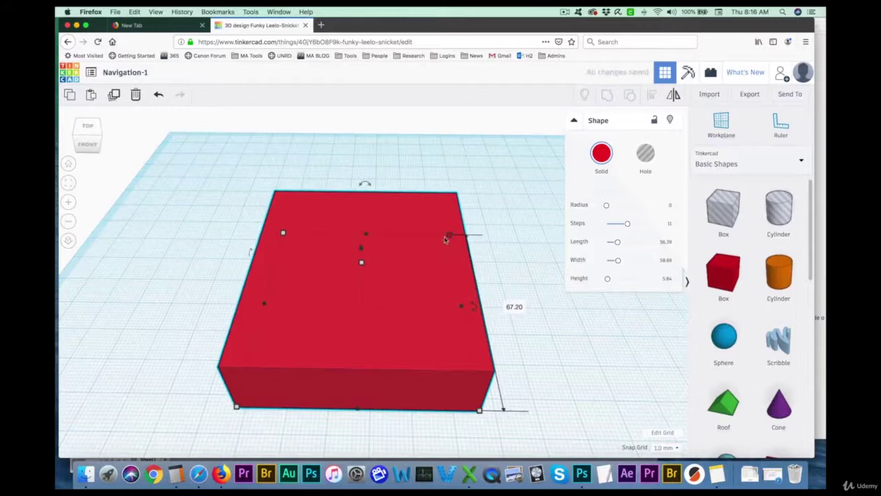
Step: Resize the box slightly from its back right corner and adjust its back edge
{"action": "mouse_move", "coordinate": [449, 237]}
{"action": "left_mouse_down"}
{"action": "mouse_move", "coordinate": [500, 234]}
{"action": "mouse_move", "coordinate": [423, 237]}
{"action": "mouse_move", "coordinate": [451, 241]}
{"action": "mouse_move", "coordinate": [413, 248]}
{"action": "mouse_move", "coordinate": [472, 233]}
{"action": "mouse_move", "coordinate": [501, 238]}
{"action": "mouse_move", "coordinate": [446, 248]}
{"action": "left_mouse_up"}
{"action": "right_click_drag", "start_coordinate": [445, 246], "coordinate": [513, 264]}
{"action": "left_click_drag", "start_coordinate": [354, 241], "coordinate": [372, 252]}
{"action": "right_click_drag", "start_coordinate": [450, 280], "coordinate": [488, 310]}
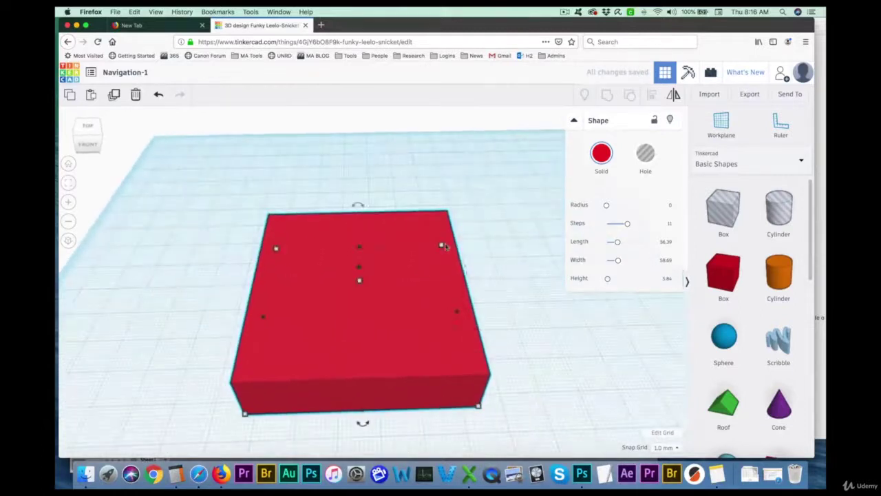
Step: Move the red box across the workplane and resize it from its back right corner to about 47.35 by 54.20 mm
{"action": "left_click_drag", "start_coordinate": [431, 259], "coordinate": [393, 289]}
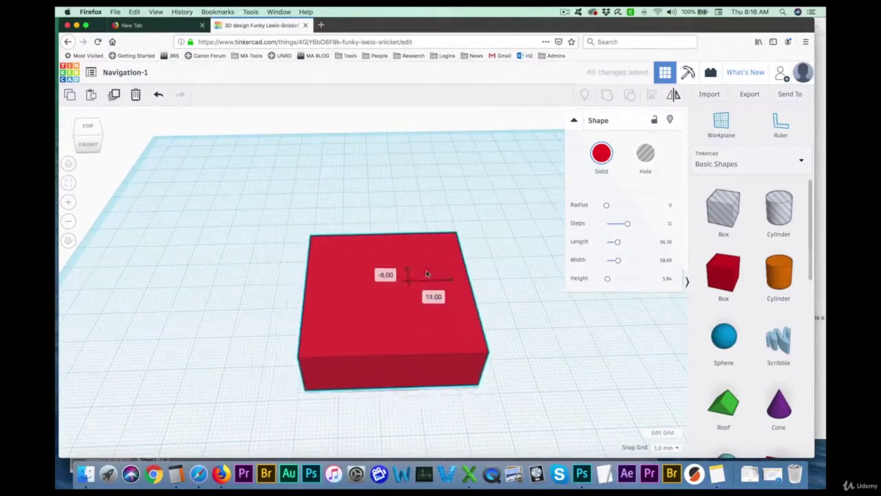
{"action": "right_click_drag", "start_coordinate": [501, 292], "coordinate": [491, 287]}
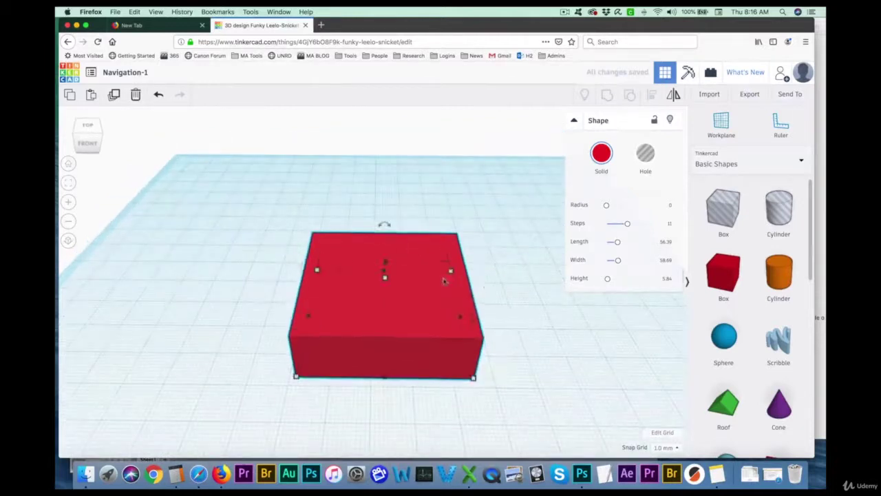
{"action": "left_click_drag", "start_coordinate": [449, 275], "coordinate": [459, 251]}
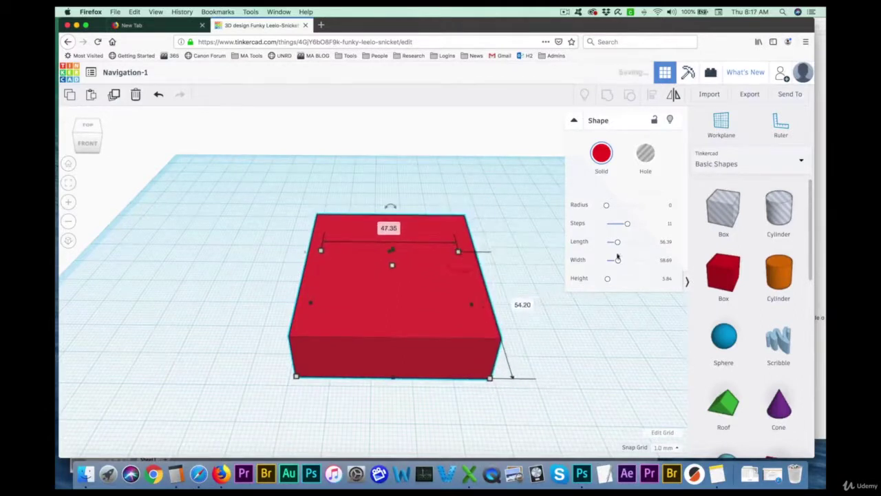
Step: Delete the red box and place a solid orange cylinder near the middle of the workplane
{"action": "key", "text": "BackSpace"}
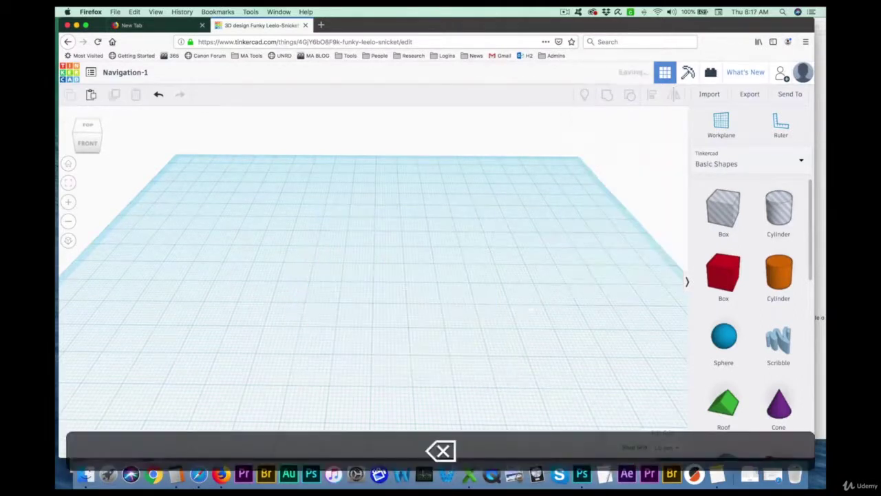
{"action": "left_click_drag", "start_coordinate": [780, 277], "coordinate": [382, 299]}
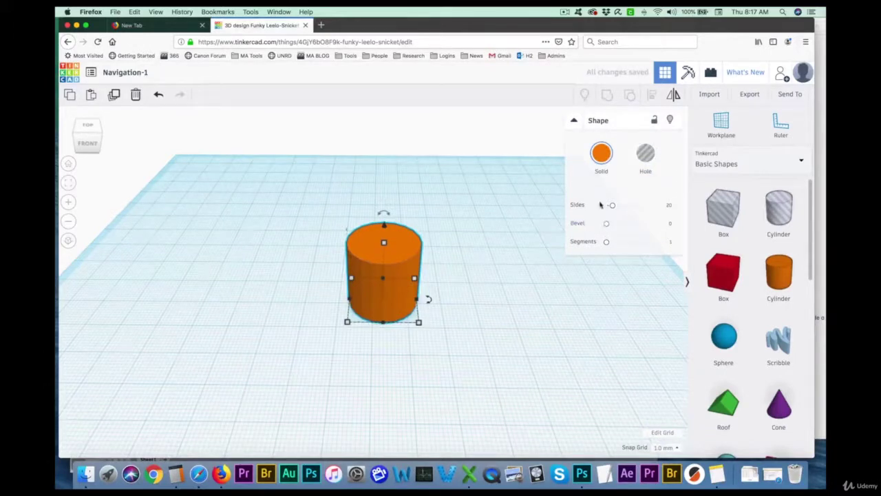
Step: Try different side counts on the cylinder: 52, then 18, ending with 31
{"action": "scroll", "coordinate": [557, 224], "scroll_direction": "up", "scroll_amount": 3}
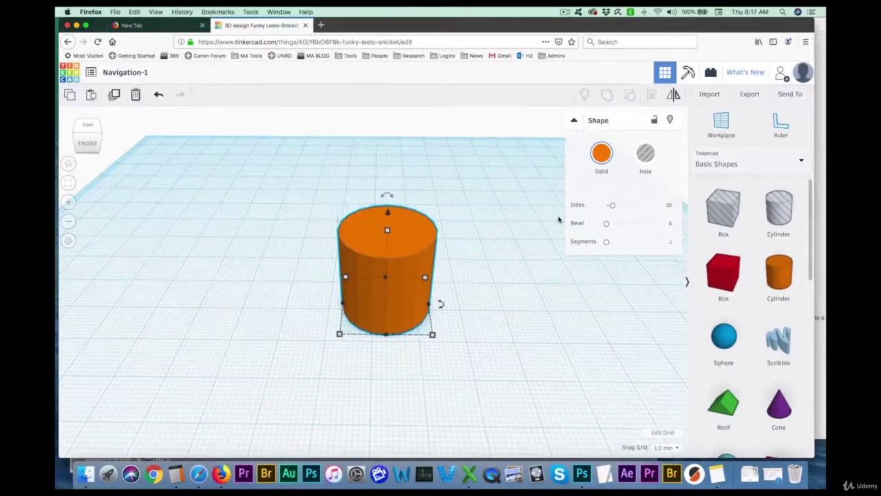
{"action": "left_click_drag", "start_coordinate": [612, 208], "coordinate": [637, 206]}
{"action": "scroll", "coordinate": [444, 304], "scroll_direction": "up", "scroll_amount": 5}
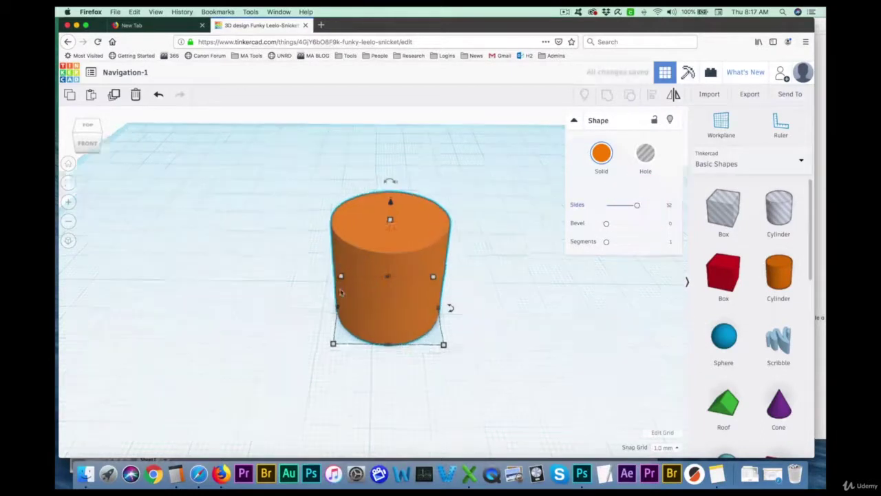
{"action": "scroll", "coordinate": [396, 290], "scroll_direction": "down", "scroll_amount": 5}
{"action": "left_click_drag", "start_coordinate": [637, 206], "coordinate": [610, 210]}
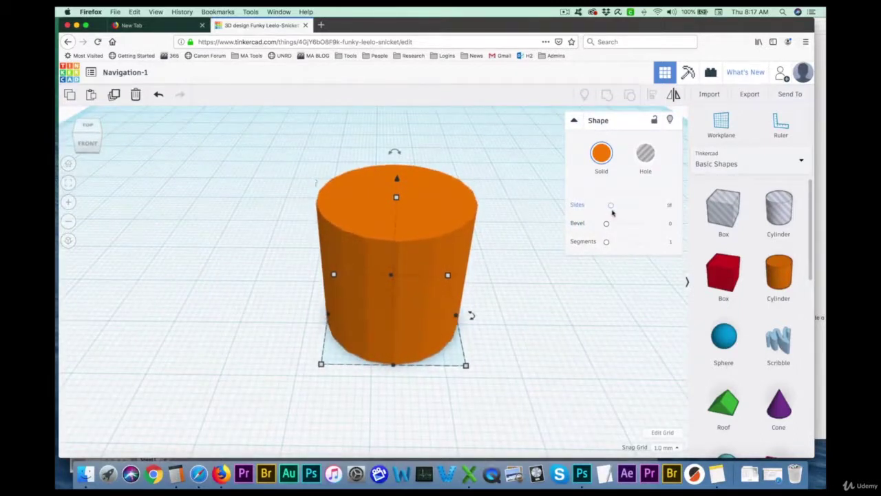
{"action": "left_click", "coordinate": [613, 210]}
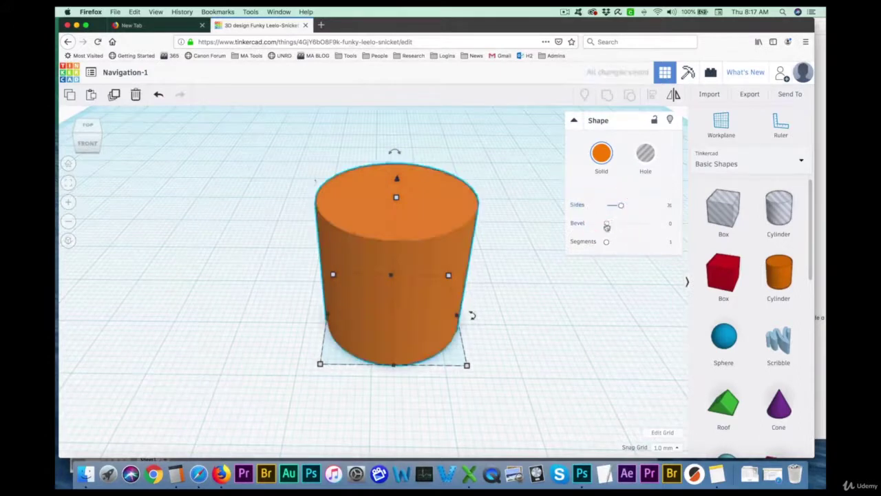
Step: Bevel the cylinder's edges by 0.5, then increase the bevel to 1.05
{"action": "left_click", "coordinate": [607, 224]}
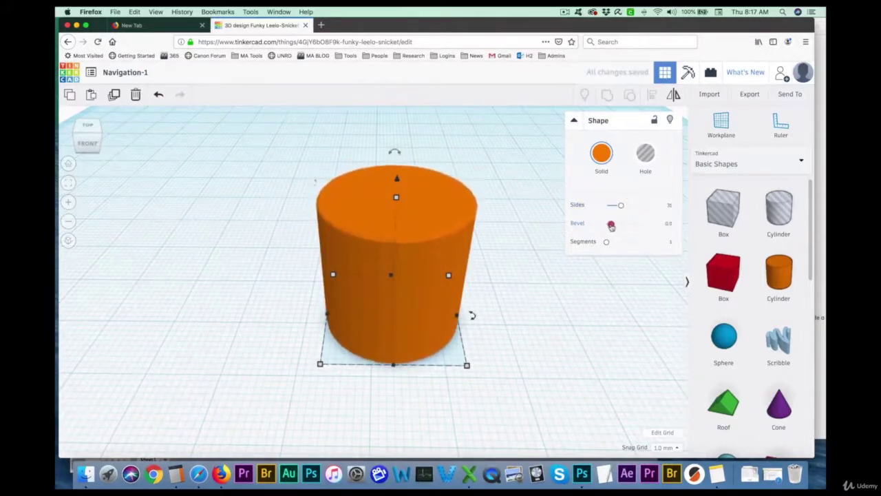
{"action": "right_click_drag", "start_coordinate": [482, 200], "coordinate": [463, 192]}
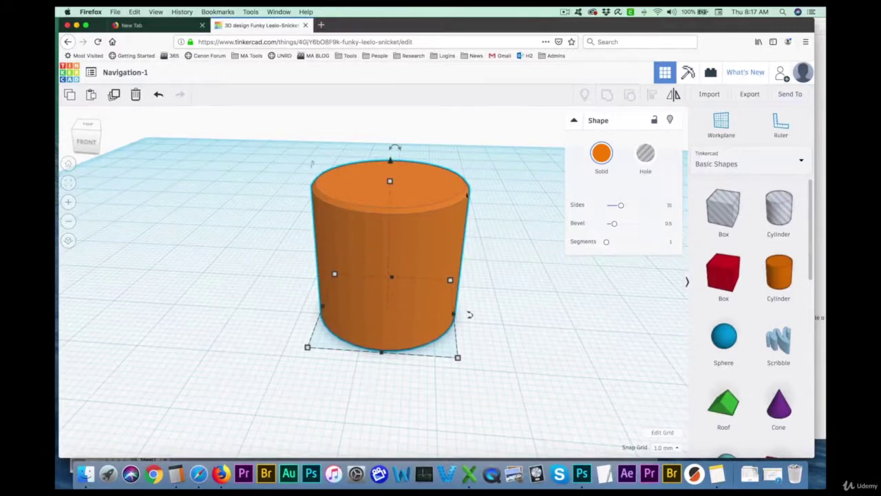
{"action": "mouse_move", "coordinate": [612, 225]}
{"action": "left_mouse_down"}
{"action": "mouse_move", "coordinate": [626, 225]}
{"action": "mouse_move", "coordinate": [596, 226]}
{"action": "mouse_move", "coordinate": [640, 225]}
{"action": "mouse_move", "coordinate": [612, 227]}
{"action": "mouse_move", "coordinate": [630, 227]}
{"action": "mouse_move", "coordinate": [626, 244]}
{"action": "mouse_move", "coordinate": [612, 244]}
{"action": "mouse_move", "coordinate": [660, 244]}
{"action": "mouse_move", "coordinate": [604, 244]}
{"action": "mouse_move", "coordinate": [623, 223]}
{"action": "left_mouse_up"}
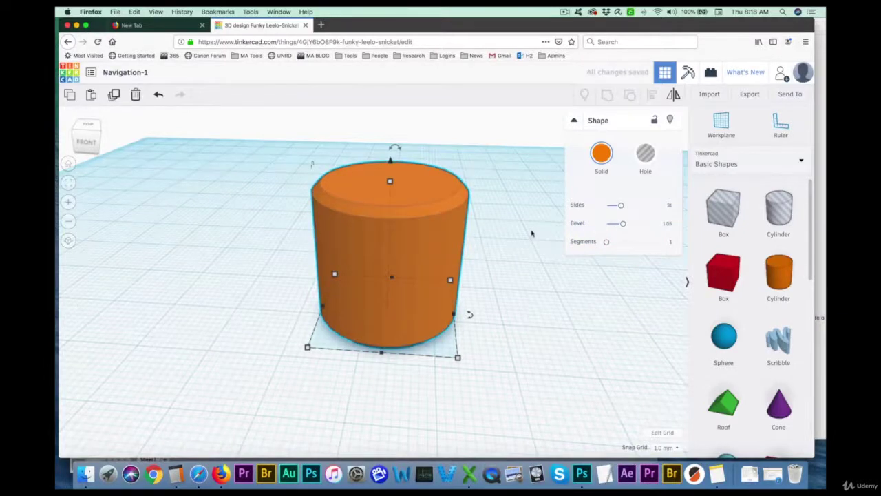
Step: Rotate the cylinder 22.5° about its vertical axis
{"action": "right_click_drag", "start_coordinate": [522, 236], "coordinate": [521, 234]}
{"action": "mouse_move", "coordinate": [393, 147]}
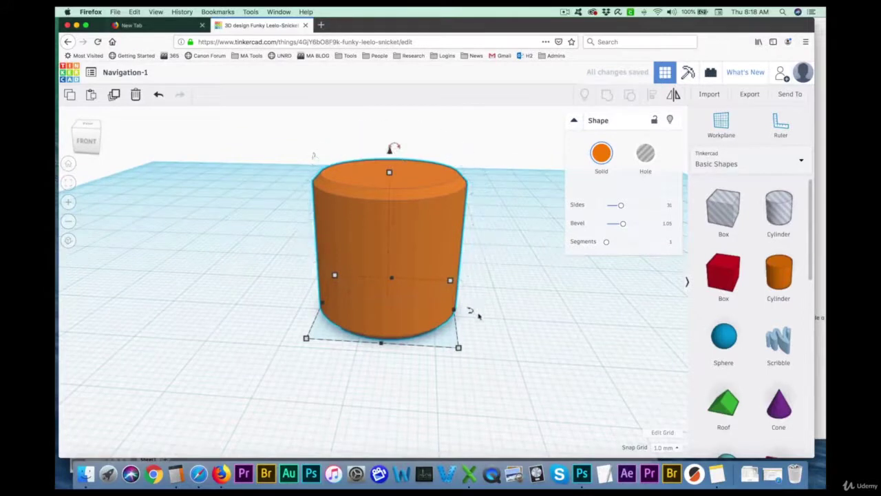
{"action": "right_click_drag", "start_coordinate": [494, 307], "coordinate": [505, 334]}
{"action": "mouse_move", "coordinate": [463, 344]}
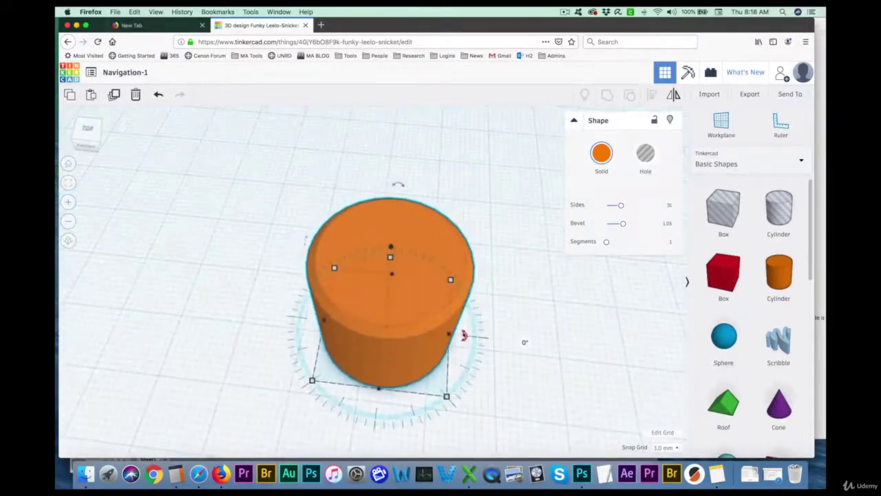
{"action": "left_click_drag", "start_coordinate": [463, 337], "coordinate": [480, 329]}
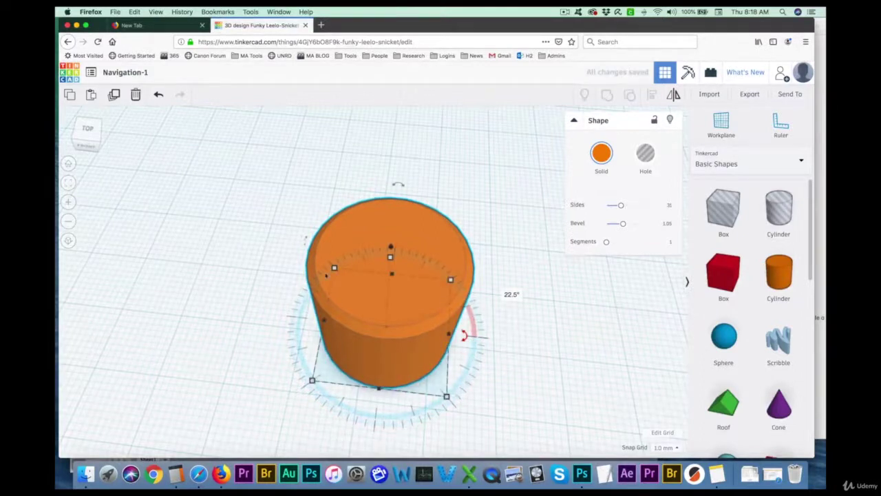
Step: Delete the cylinder and place a solid red box in the middle of the workplane
{"action": "left_click", "coordinate": [448, 263]}
{"action": "key", "text": "BackSpace"}
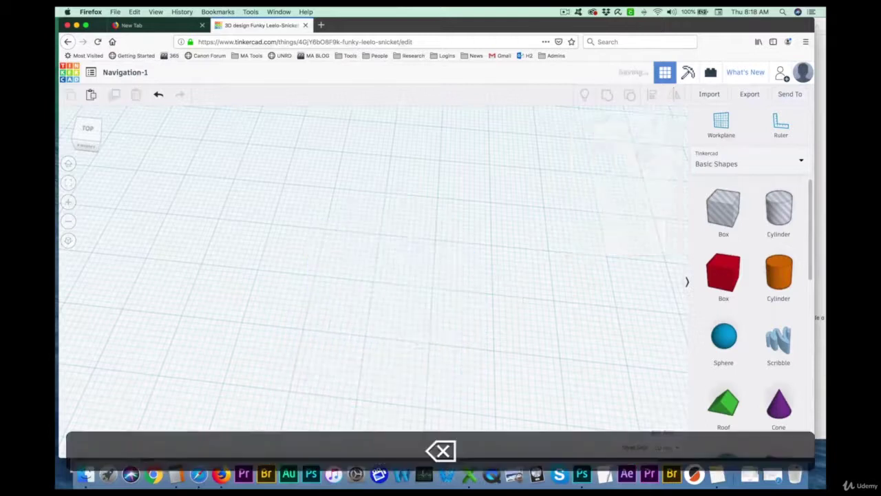
{"action": "left_click_drag", "start_coordinate": [724, 272], "coordinate": [394, 286]}
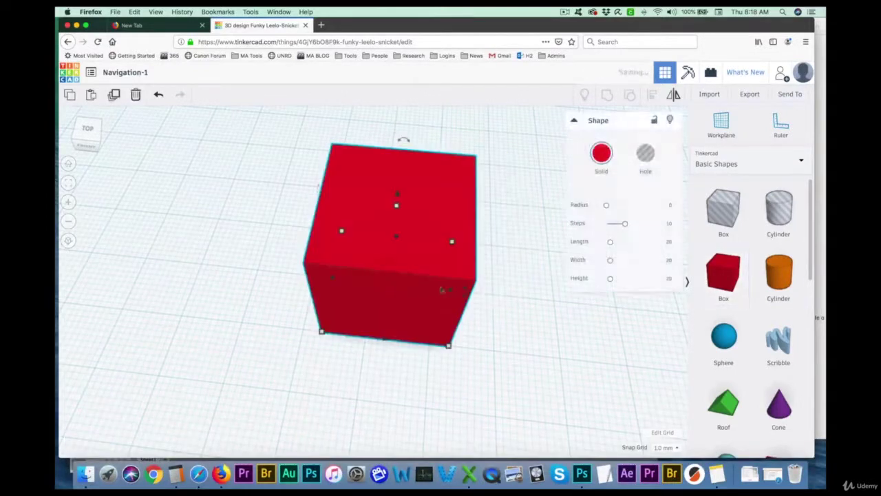
Step: Try rotating the box about its vertical axis, ending back at 0°
{"action": "mouse_move", "coordinate": [467, 298]}
{"action": "left_mouse_down"}
{"action": "mouse_move", "coordinate": [429, 324]}
{"action": "mouse_move", "coordinate": [390, 325]}
{"action": "mouse_move", "coordinate": [425, 325]}
{"action": "mouse_move", "coordinate": [469, 303]}
{"action": "left_mouse_up"}
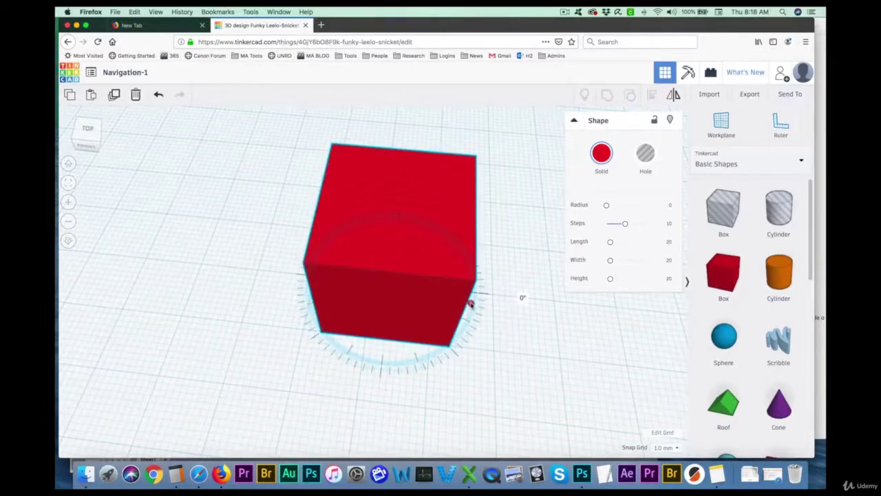
{"action": "left_click_drag", "start_coordinate": [472, 304], "coordinate": [554, 309]}
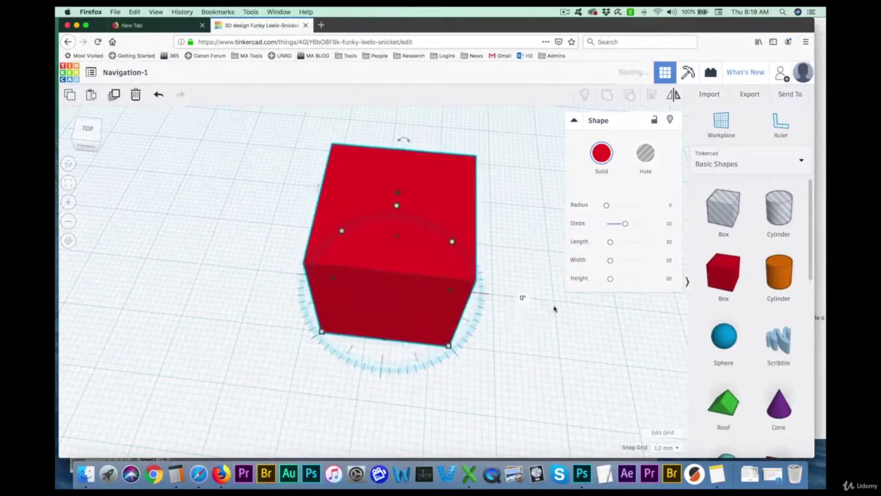
{"action": "right_click_drag", "start_coordinate": [493, 351], "coordinate": [509, 329]}
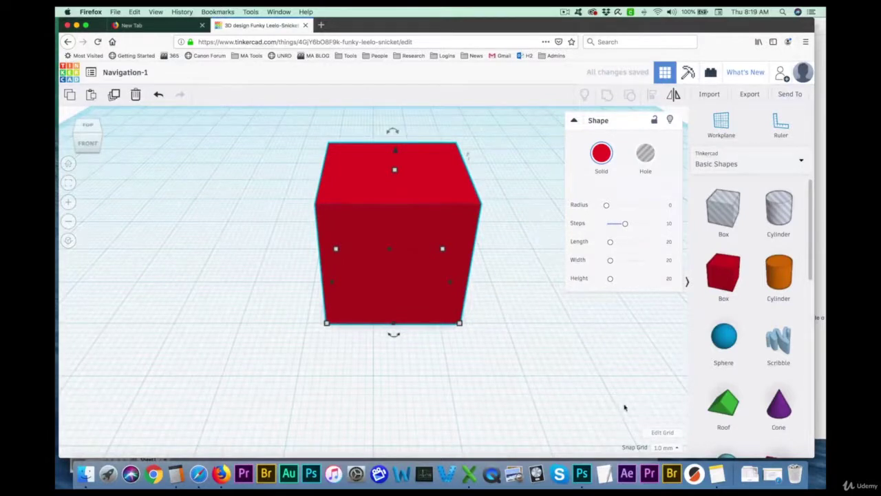
Step: Set the snap grid to 0.1 mm and stretch the box's depth to 22.3 mm from its back edge
{"action": "left_click", "coordinate": [675, 448]}
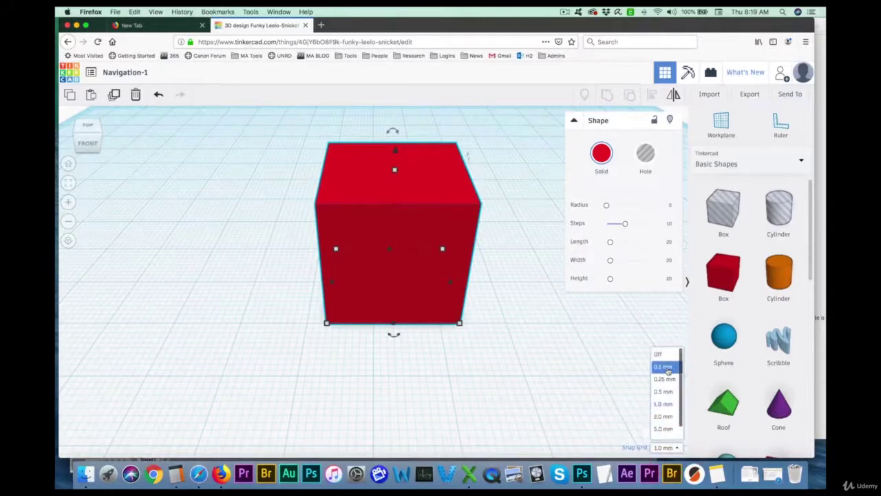
{"action": "left_click", "coordinate": [667, 368]}
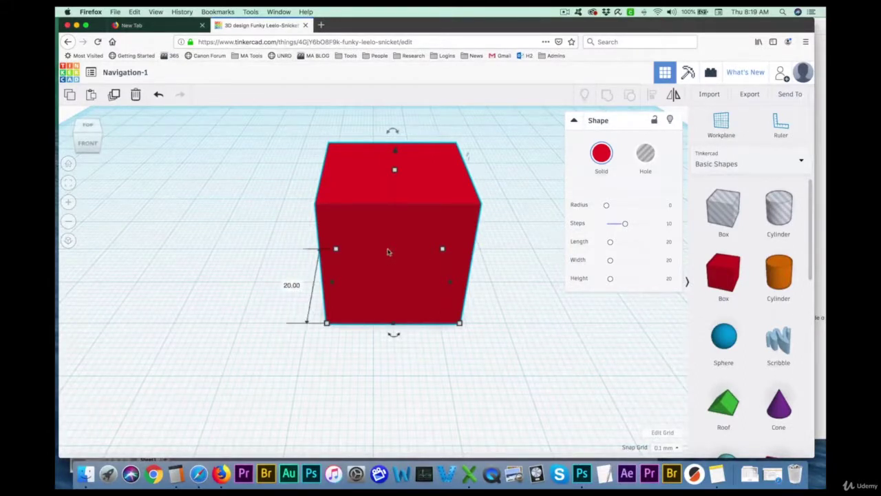
{"action": "left_click_drag", "start_coordinate": [387, 255], "coordinate": [387, 252]}
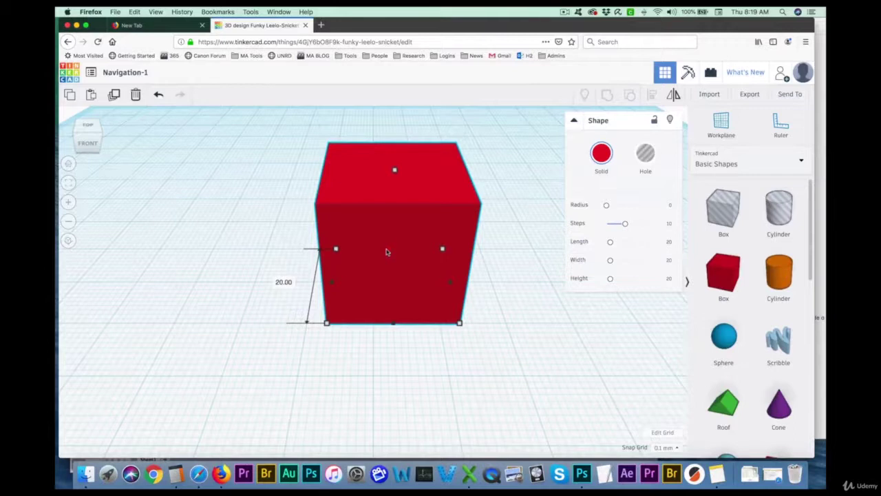
{"action": "mouse_move", "coordinate": [387, 252]}
{"action": "left_mouse_down"}
{"action": "mouse_move", "coordinate": [386, 270]}
{"action": "mouse_move", "coordinate": [389, 245]}
{"action": "left_mouse_up"}
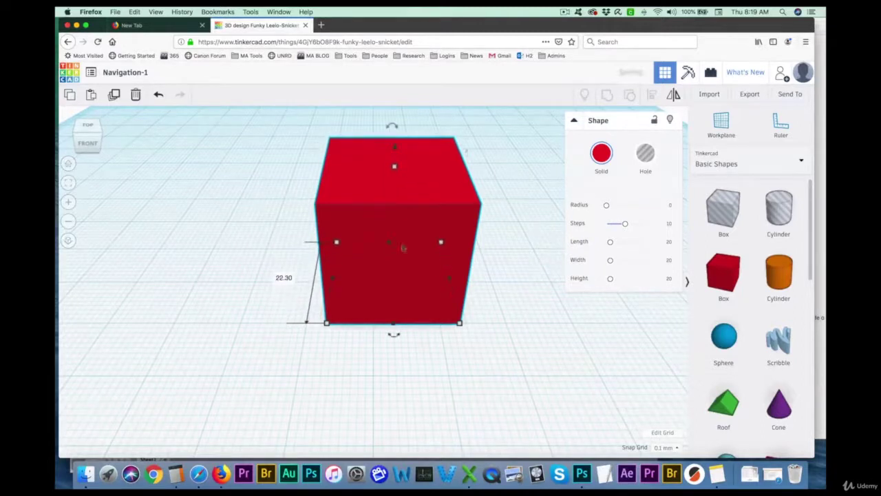
Step: Set the snap grid to 5.0 mm and resize the box from its back edge to a depth of 25 mm
{"action": "scroll", "coordinate": [480, 288], "scroll_direction": "up", "scroll_amount": 2}
{"action": "scroll", "coordinate": [480, 288], "scroll_direction": "up", "scroll_amount": 2}
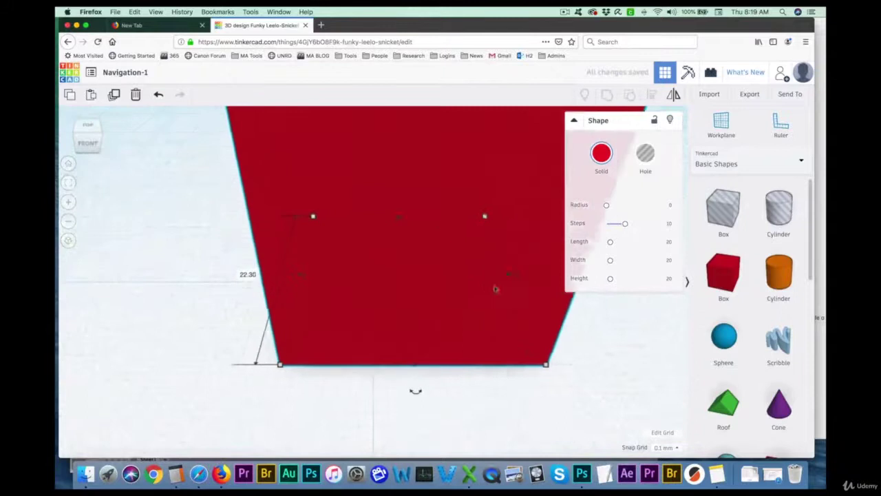
{"action": "left_click", "coordinate": [676, 448]}
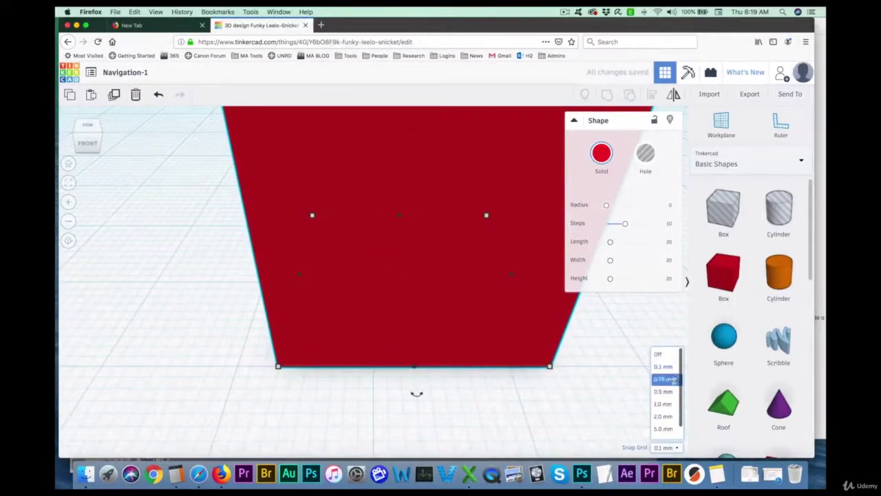
{"action": "left_click", "coordinate": [663, 429]}
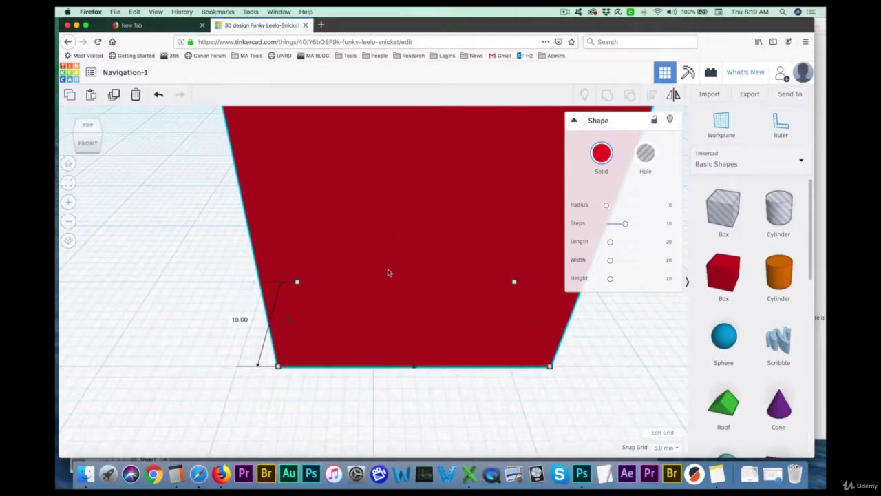
{"action": "scroll", "coordinate": [433, 254], "scroll_direction": "down", "scroll_amount": 3}
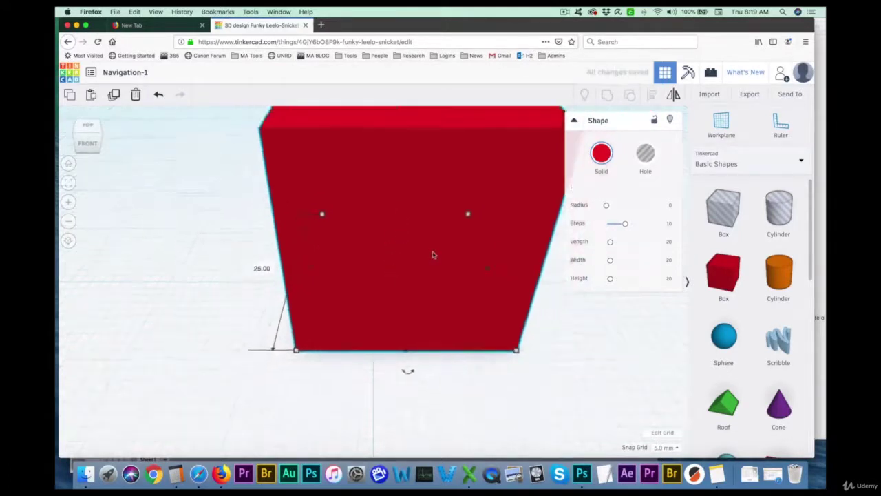
Step: Set the snap grid back to 0.1 mm
{"action": "left_click", "coordinate": [676, 448]}
{"action": "left_click", "coordinate": [671, 369]}
{"action": "scroll", "coordinate": [572, 365], "scroll_direction": "down", "scroll_amount": 2}
{"action": "scroll", "coordinate": [561, 329], "scroll_direction": "up", "scroll_amount": 2}
{"action": "scroll", "coordinate": [561, 328], "scroll_direction": "down", "scroll_amount": 3}
{"action": "scroll", "coordinate": [562, 331], "scroll_direction": "up", "scroll_amount": 2}
{"action": "key", "text": "ctrl+a"}
{"action": "scroll", "coordinate": [561, 335], "scroll_direction": "down", "scroll_amount": 2}
{"action": "scroll", "coordinate": [558, 338], "scroll_direction": "up", "scroll_amount": 2}
{"action": "right_click_drag", "start_coordinate": [496, 335], "coordinate": [502, 317]}
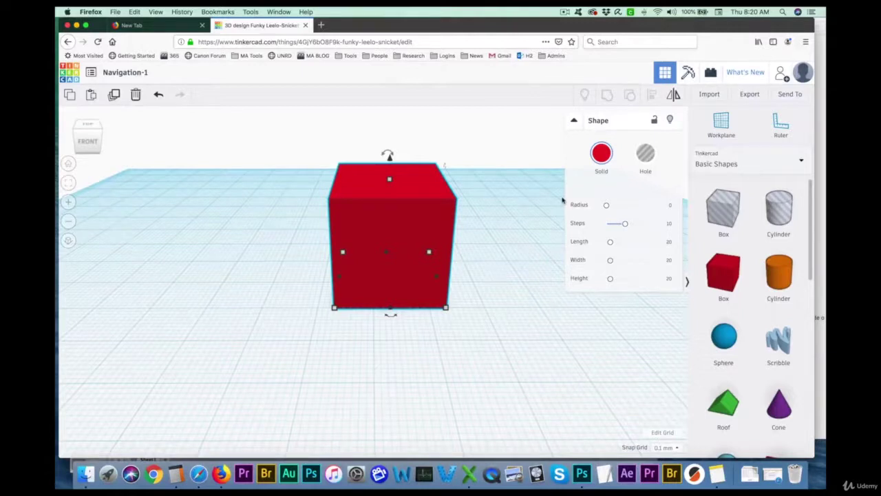
Step: Collapse the Shape inspector and move the box around the workplane, ending toward its back left
{"action": "left_click", "coordinate": [574, 122]}
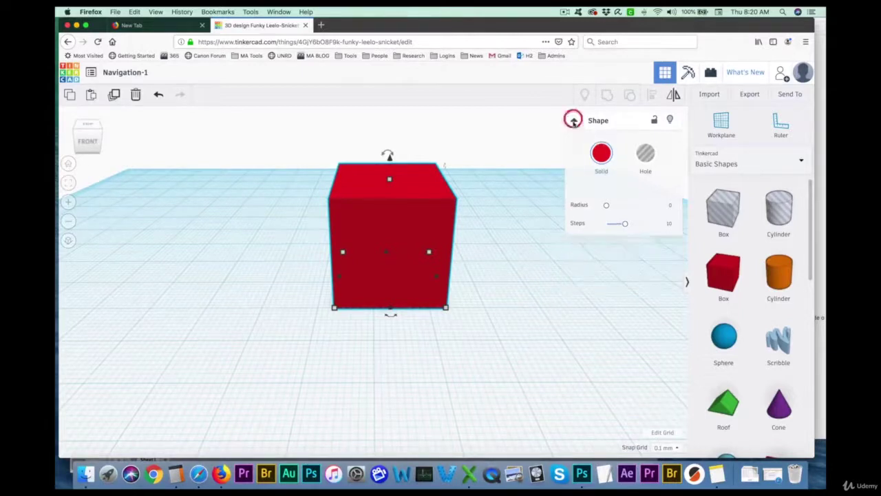
{"action": "left_click", "coordinate": [528, 223]}
{"action": "left_click_drag", "start_coordinate": [418, 230], "coordinate": [274, 214]}
{"action": "mouse_move", "coordinate": [538, 289]}
{"action": "right_mouse_down"}
{"action": "mouse_move", "coordinate": [544, 282]}
{"action": "mouse_move", "coordinate": [540, 303]}
{"action": "right_mouse_up"}
{"action": "left_click_drag", "start_coordinate": [259, 224], "coordinate": [502, 317]}
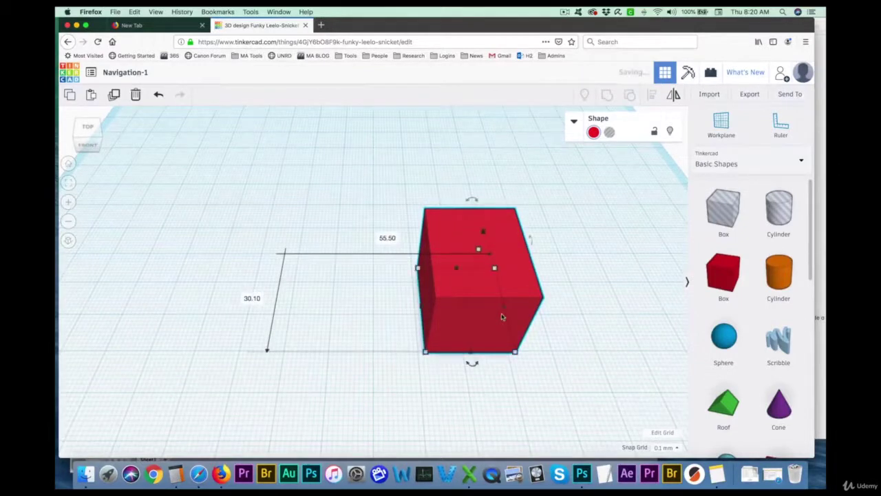
{"action": "left_click_drag", "start_coordinate": [499, 305], "coordinate": [187, 191]}
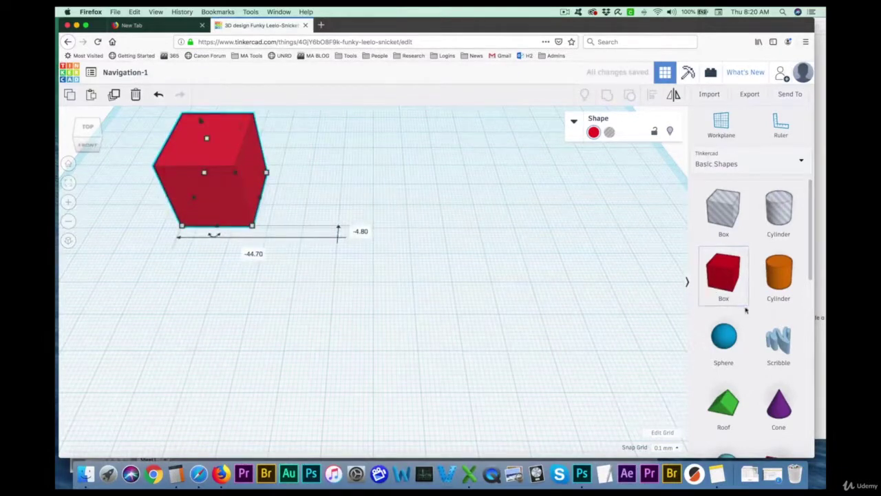
Step: Place a blue sphere on the workplane to the right of the red box
{"action": "scroll", "coordinate": [746, 311], "scroll_direction": "down", "scroll_amount": 1}
{"action": "left_click_drag", "start_coordinate": [724, 322], "coordinate": [428, 258]}
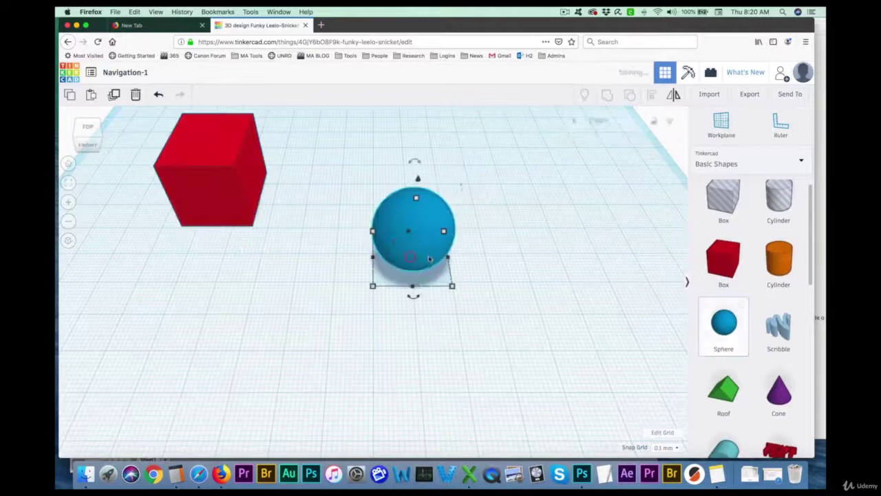
{"action": "scroll", "coordinate": [429, 258], "scroll_direction": "up", "scroll_amount": 5}
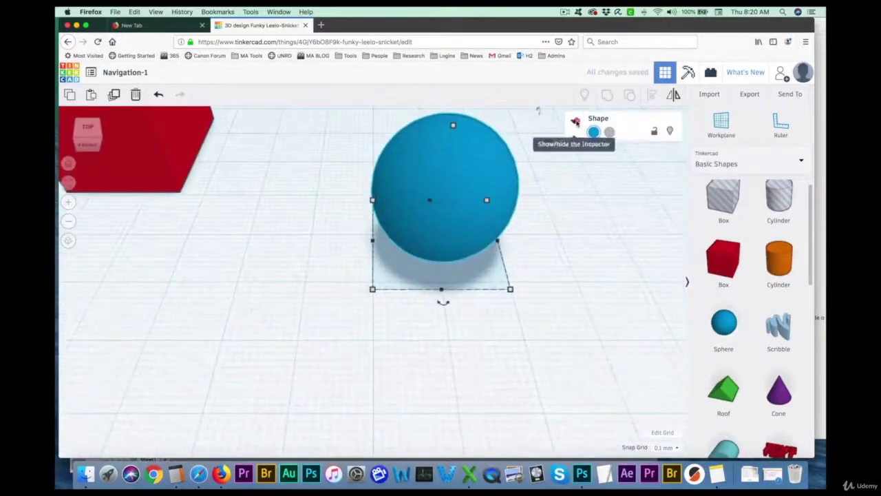
Step: Expand the sphere's Shape inspector, raise its slider setting slightly, and toggle the inspector again
{"action": "left_click", "coordinate": [575, 122]}
{"action": "mouse_move", "coordinate": [630, 207]}
{"action": "left_mouse_down"}
{"action": "mouse_move", "coordinate": [615, 207]}
{"action": "mouse_move", "coordinate": [637, 208]}
{"action": "left_mouse_up"}
{"action": "left_click", "coordinate": [575, 120]}
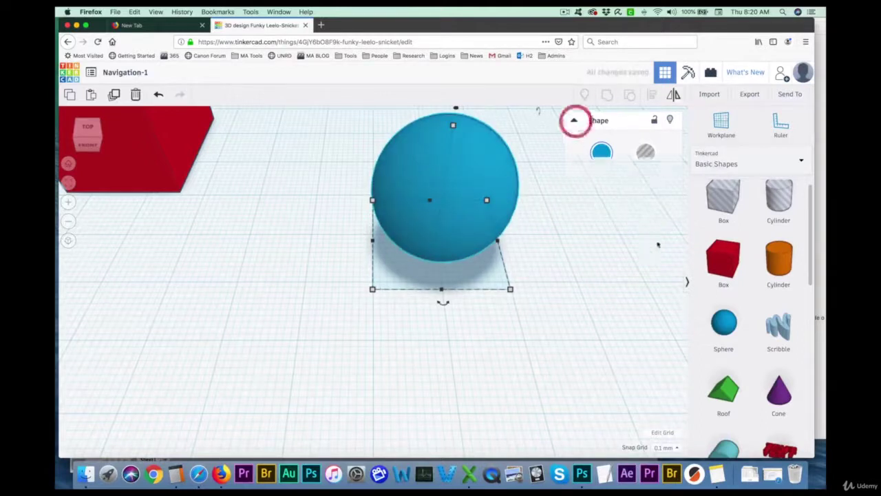
Step: Move the sphere about 16.4 mm toward the red box and 9.1 mm back, and turn it into a hole
{"action": "left_click_drag", "start_coordinate": [425, 151], "coordinate": [331, 123]}
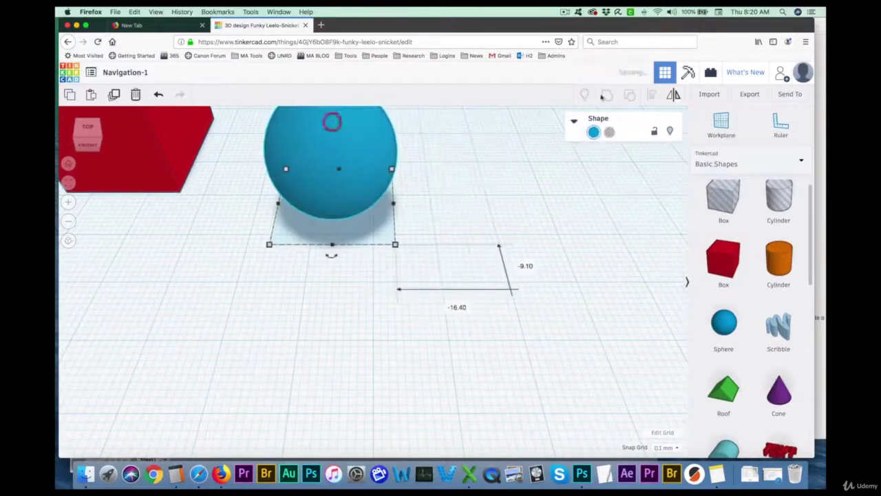
{"action": "left_click", "coordinate": [610, 131]}
{"action": "scroll", "coordinate": [623, 248], "scroll_direction": "down", "scroll_amount": 3}
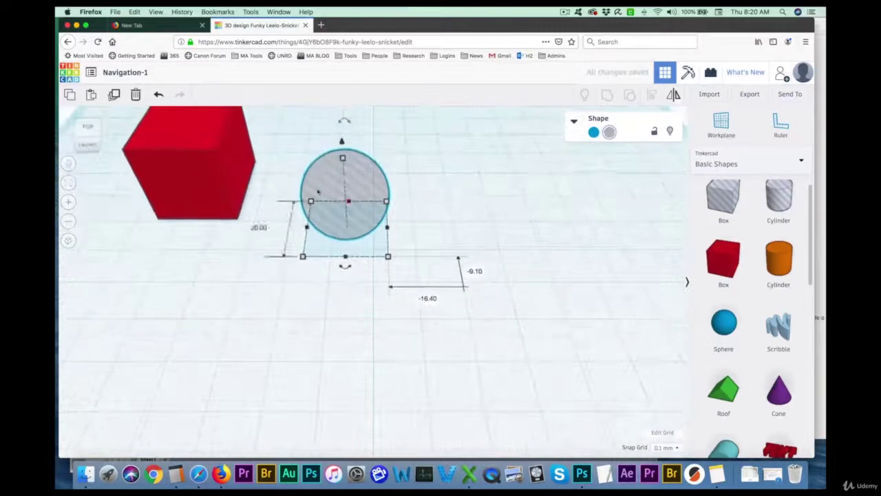
Step: Place a purple cone to the right of the sphere hole and a paraboloid in front of the sphere hole
{"action": "left_click_drag", "start_coordinate": [779, 390], "coordinate": [496, 232]}
{"action": "scroll", "coordinate": [448, 317], "scroll_direction": "down", "scroll_amount": 2}
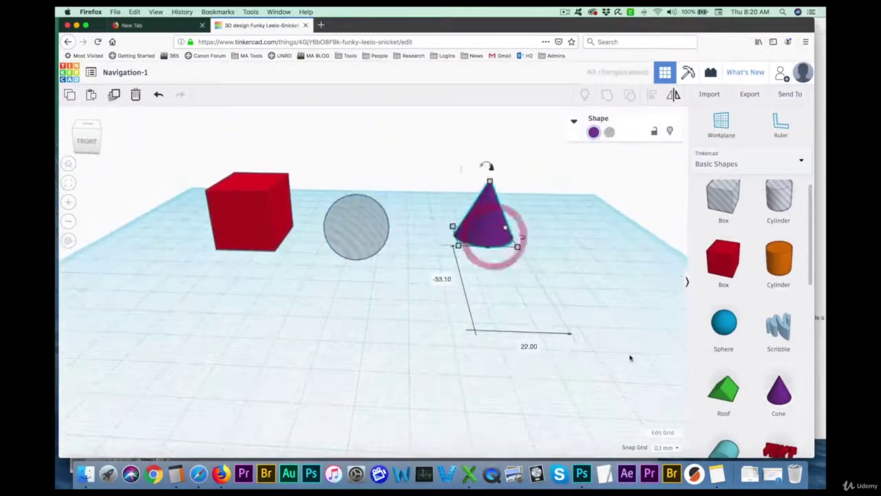
{"action": "scroll", "coordinate": [633, 356], "scroll_direction": "down", "scroll_amount": 3}
{"action": "scroll", "coordinate": [673, 355], "scroll_direction": "up", "scroll_amount": 2}
{"action": "scroll", "coordinate": [792, 359], "scroll_direction": "down", "scroll_amount": 5}
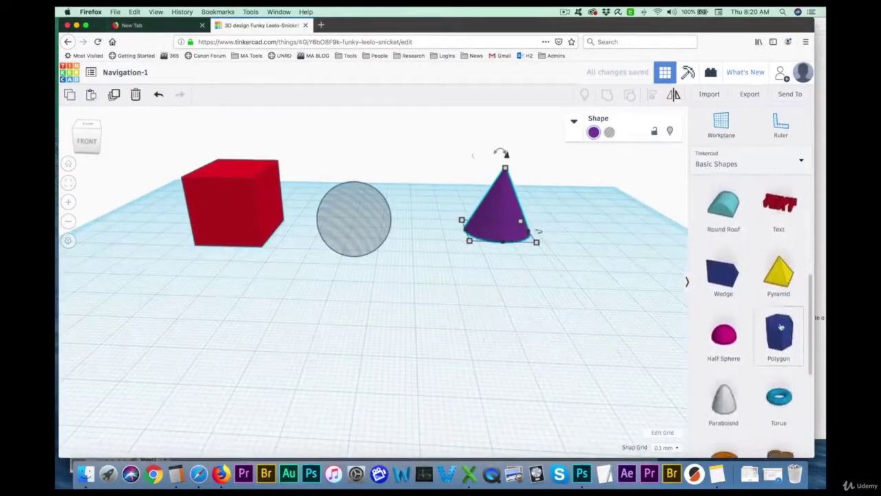
{"action": "scroll", "coordinate": [765, 313], "scroll_direction": "down", "scroll_amount": 5}
{"action": "left_click_drag", "start_coordinate": [724, 238], "coordinate": [374, 302]}
Step: Place the letter A from the Text and numbers collection on the workplane in front of the cone
{"action": "scroll", "coordinate": [770, 360], "scroll_direction": "down", "scroll_amount": 2}
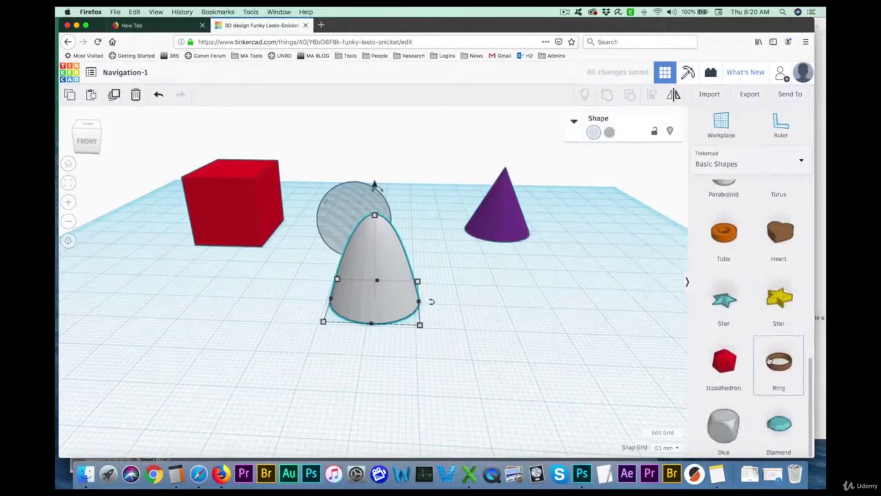
{"action": "scroll", "coordinate": [768, 362], "scroll_direction": "up", "scroll_amount": 3}
{"action": "scroll", "coordinate": [768, 362], "scroll_direction": "down", "scroll_amount": 3}
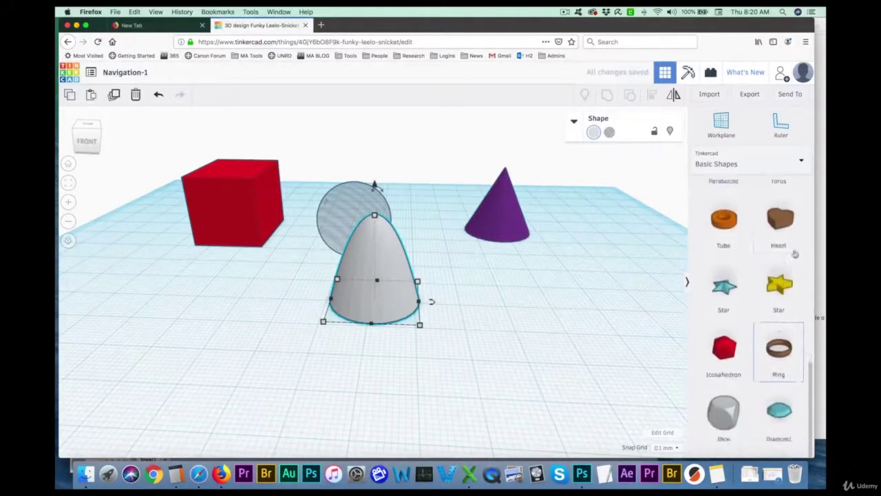
{"action": "left_click", "coordinate": [800, 162]}
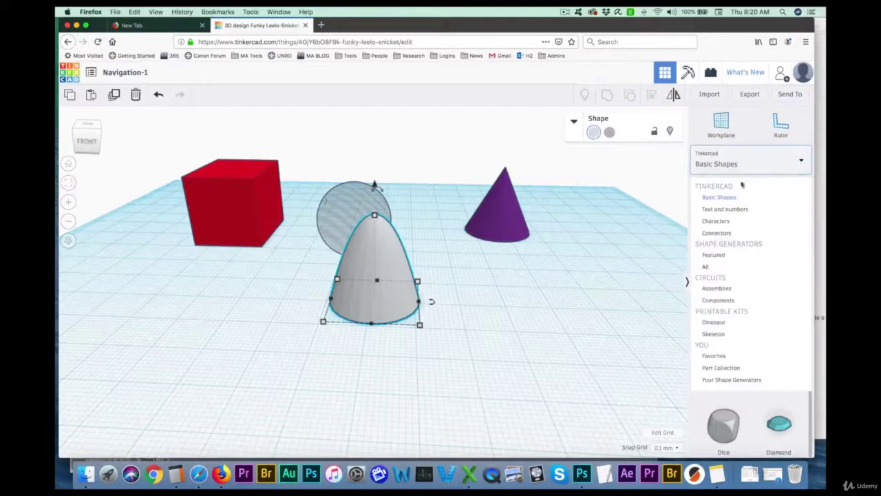
{"action": "left_click", "coordinate": [727, 210]}
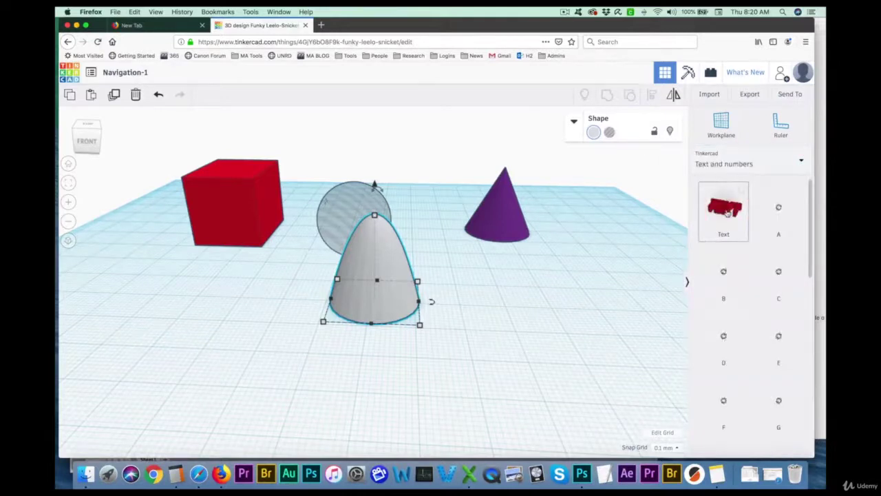
{"action": "left_click_drag", "start_coordinate": [782, 212], "coordinate": [549, 285]}
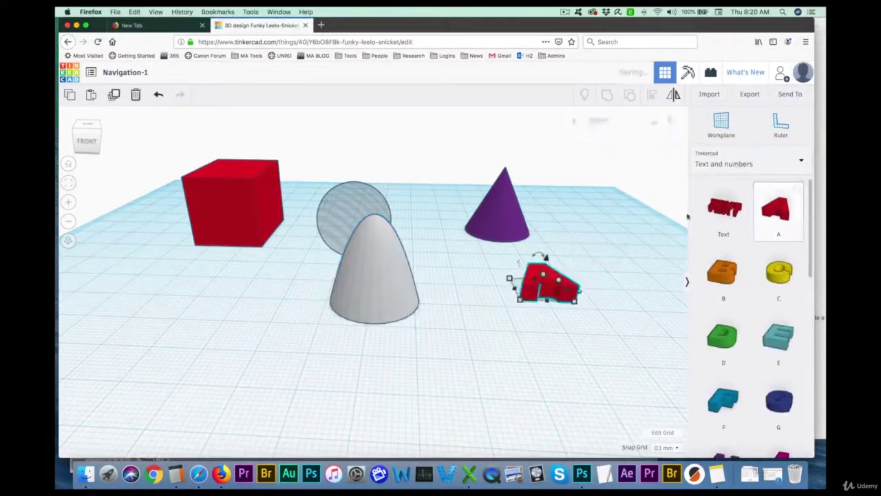
Step: Look through the shapes in the Characters and Connectors collections
{"action": "left_click", "coordinate": [735, 164]}
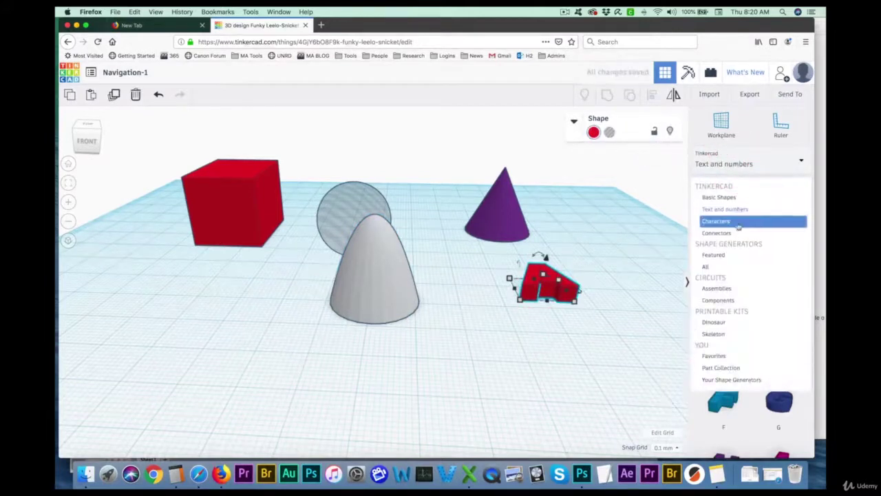
{"action": "left_click", "coordinate": [737, 223]}
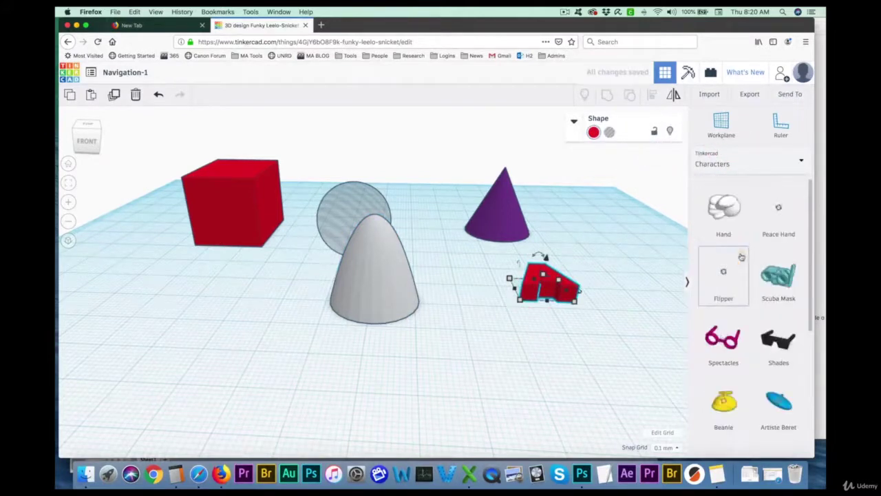
{"action": "scroll", "coordinate": [748, 269], "scroll_direction": "down", "scroll_amount": 5}
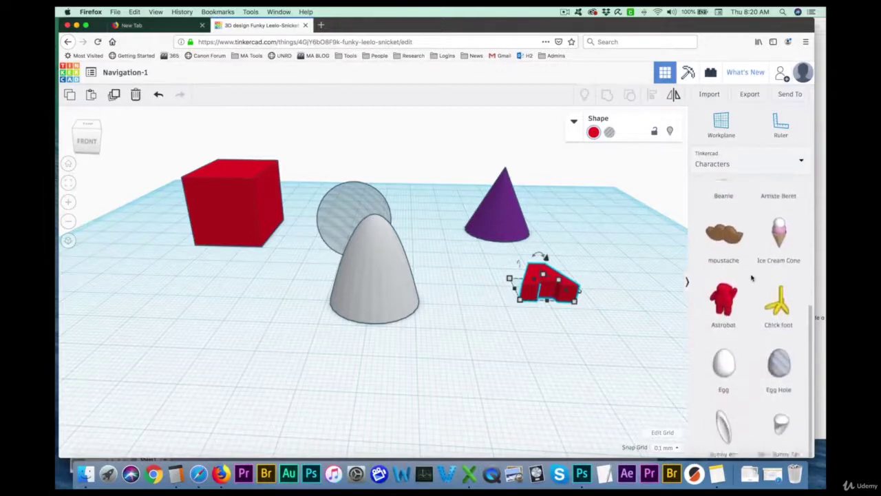
{"action": "left_click", "coordinate": [773, 160]}
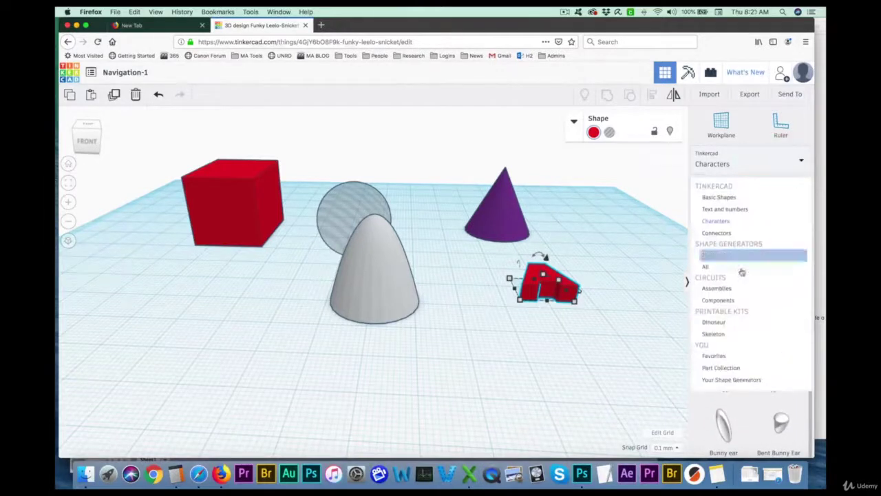
{"action": "left_click", "coordinate": [741, 233]}
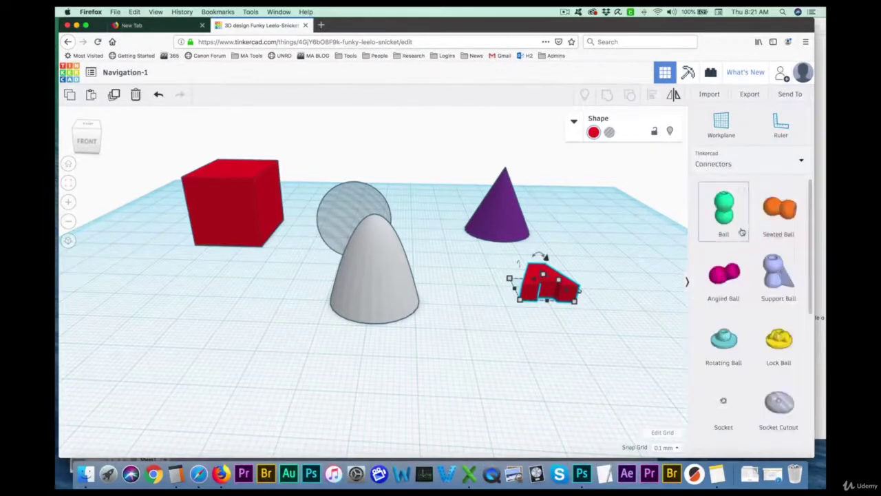
{"action": "scroll", "coordinate": [755, 256], "scroll_direction": "down", "scroll_amount": 6}
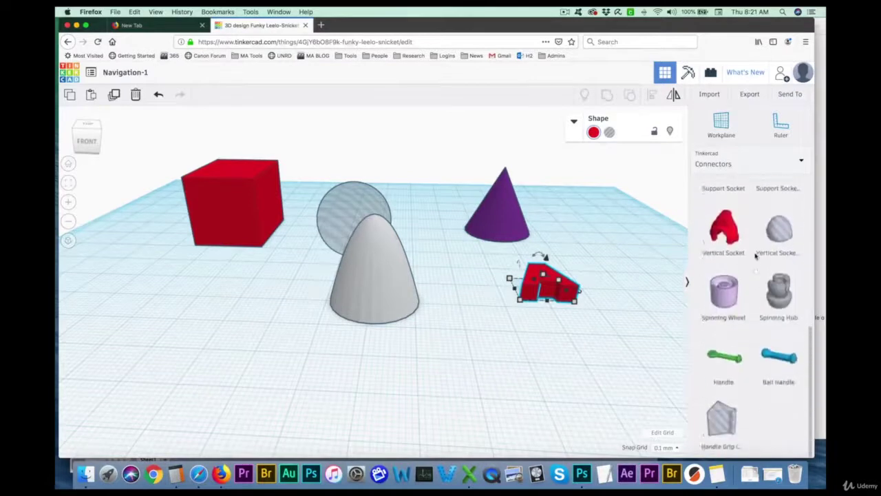
{"action": "scroll", "coordinate": [755, 256], "scroll_direction": "up", "scroll_amount": 6}
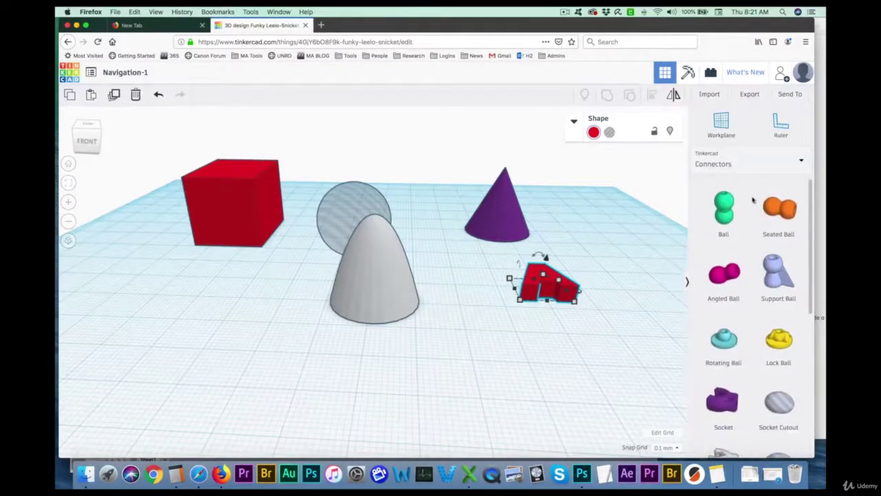
Step: Switch the shape library to the Dinosaur printable kit, look through its parts, and deselect the letter A
{"action": "left_click", "coordinate": [780, 165]}
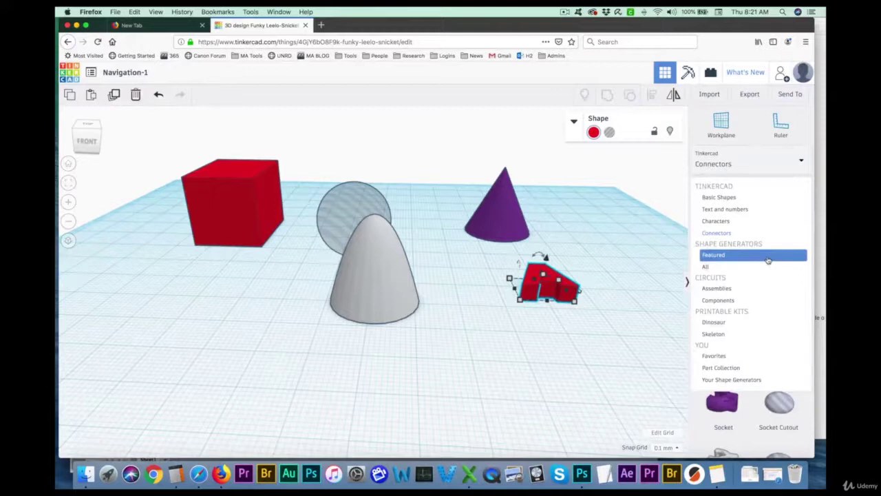
{"action": "left_click", "coordinate": [763, 324]}
{"action": "scroll", "coordinate": [761, 277], "scroll_direction": "down", "scroll_amount": 1}
{"action": "scroll", "coordinate": [761, 277], "scroll_direction": "down", "scroll_amount": 10}
{"action": "scroll", "coordinate": [758, 262], "scroll_direction": "up", "scroll_amount": 6}
{"action": "scroll", "coordinate": [737, 199], "scroll_direction": "down", "scroll_amount": 1}
{"action": "left_click", "coordinate": [747, 163]}
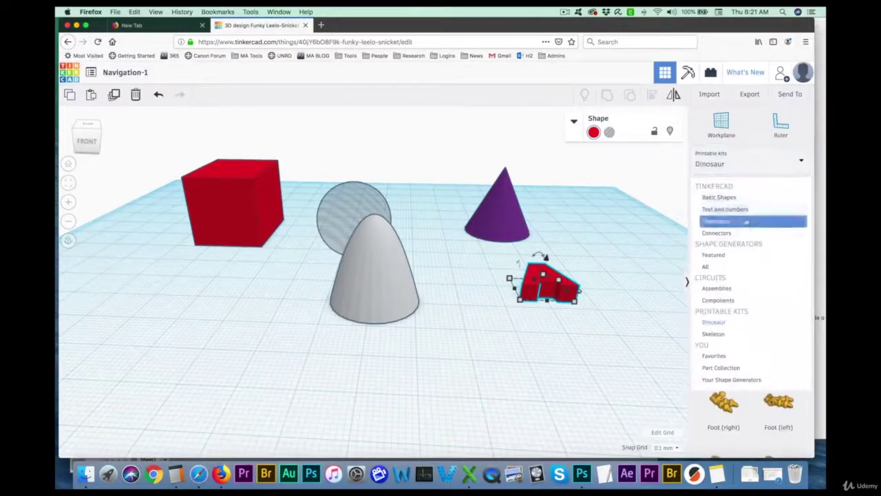
{"action": "left_click", "coordinate": [660, 234]}
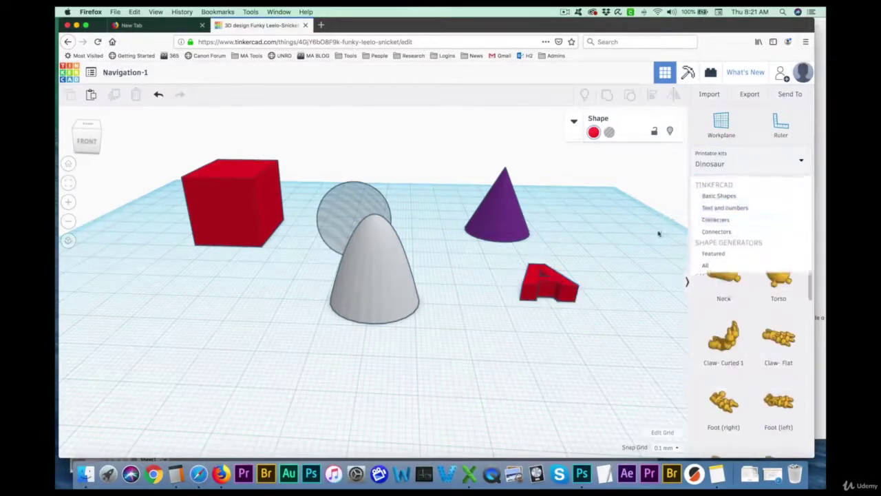
Step: Move the paraboloid slightly to the right so it stands clear of the sphere hole
{"action": "left_click", "coordinate": [382, 290]}
{"action": "left_click_drag", "start_coordinate": [378, 279], "coordinate": [408, 277]}
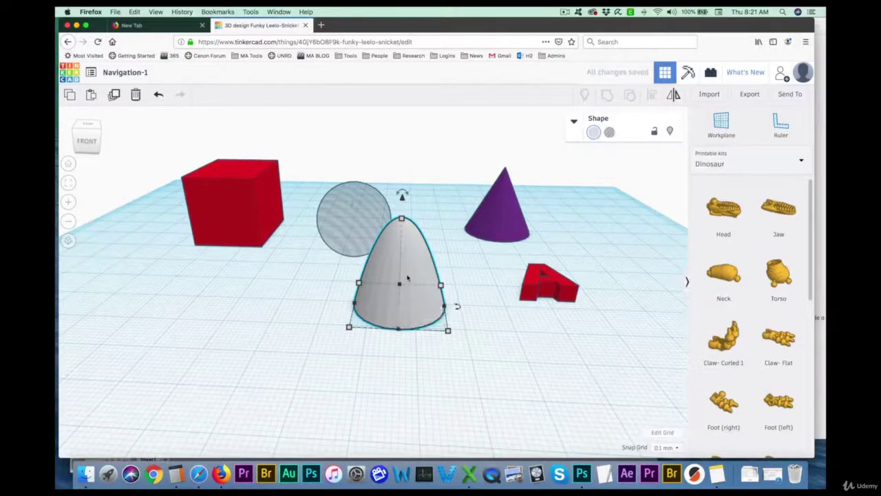
{"action": "right_click_drag", "start_coordinate": [348, 303], "coordinate": [274, 349]}
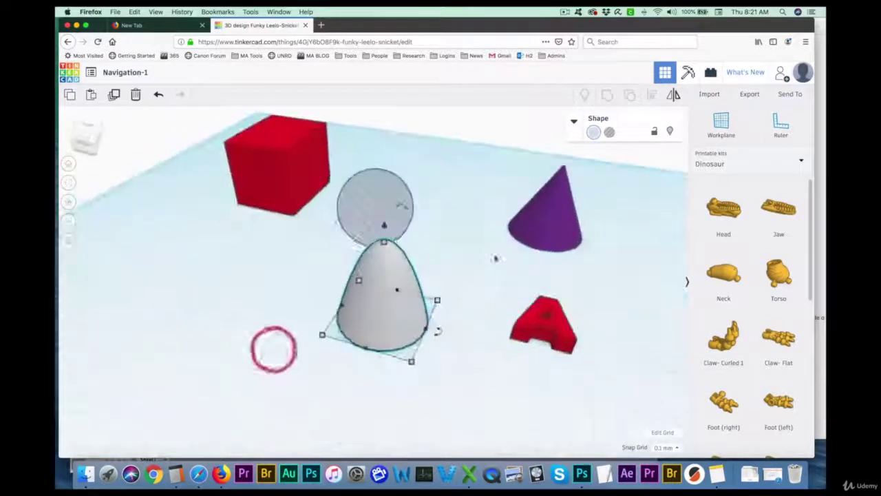